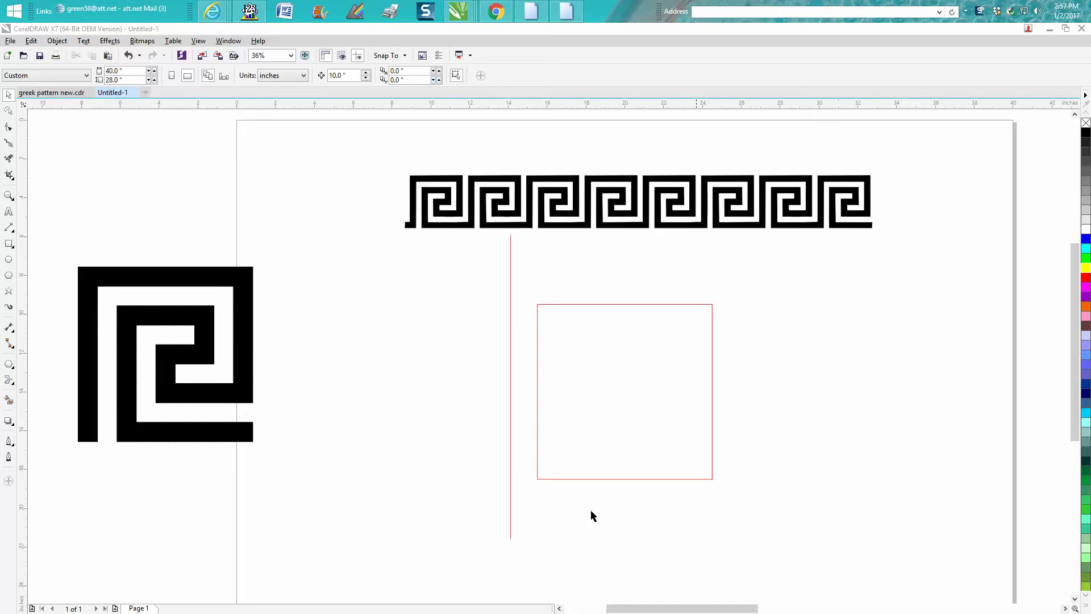
Zoom in on the Greek key border and drag the spiral tile onto the page beside the red line.
{"action": "left_click", "coordinate": [13, 196]}
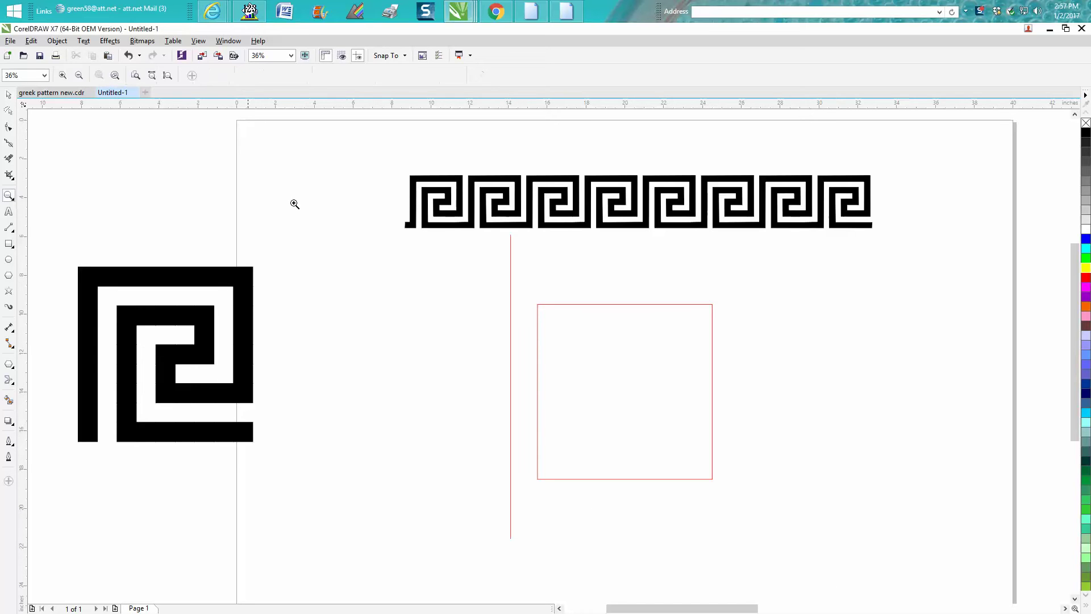
{"action": "left_click_drag", "start_coordinate": [387, 163], "coordinate": [911, 254]}
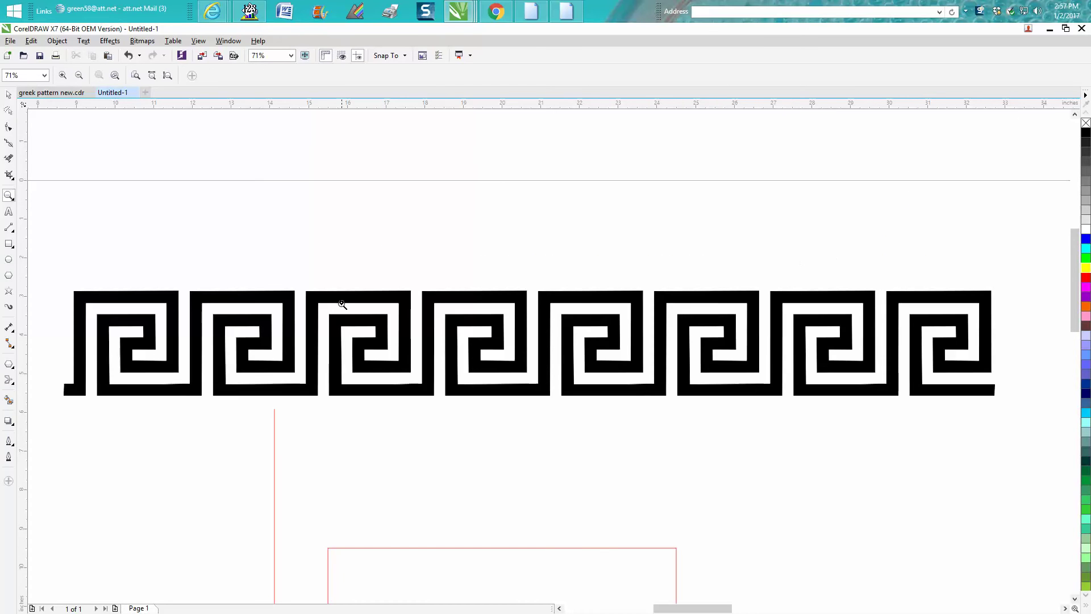
{"action": "scroll", "coordinate": [408, 286], "scroll_direction": "down", "scroll_amount": 3}
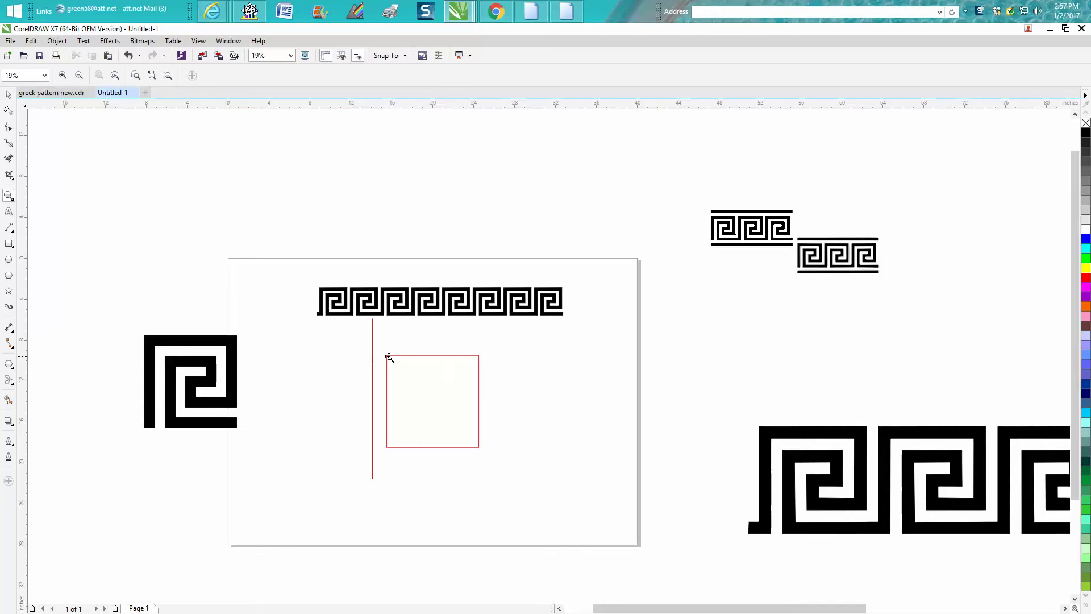
{"action": "left_click", "coordinate": [8, 95]}
{"action": "left_click", "coordinate": [221, 341]}
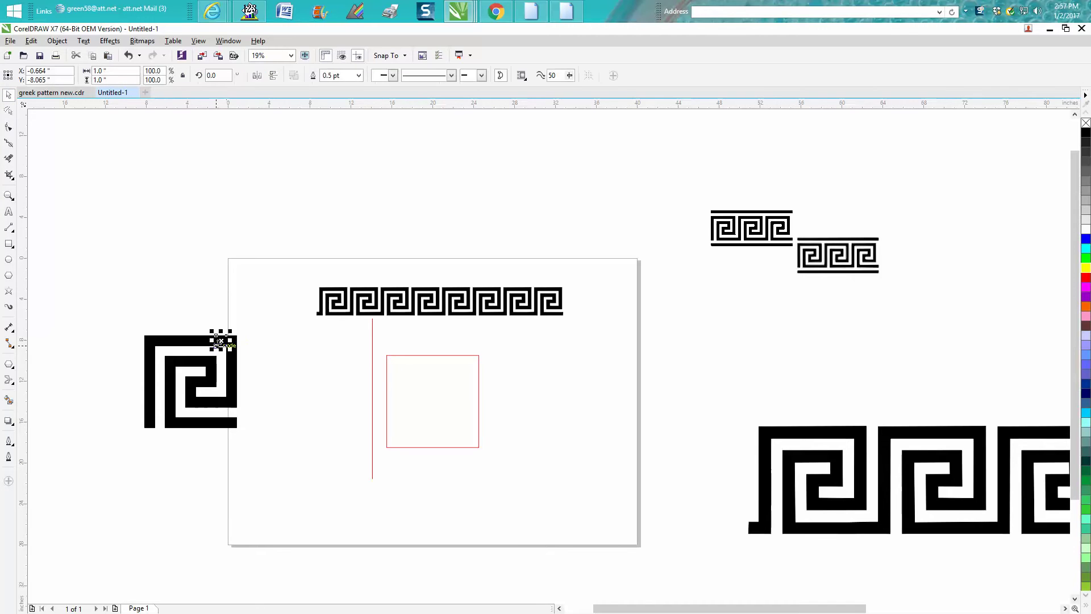
{"action": "left_click_drag", "start_coordinate": [137, 319], "coordinate": [246, 450]}
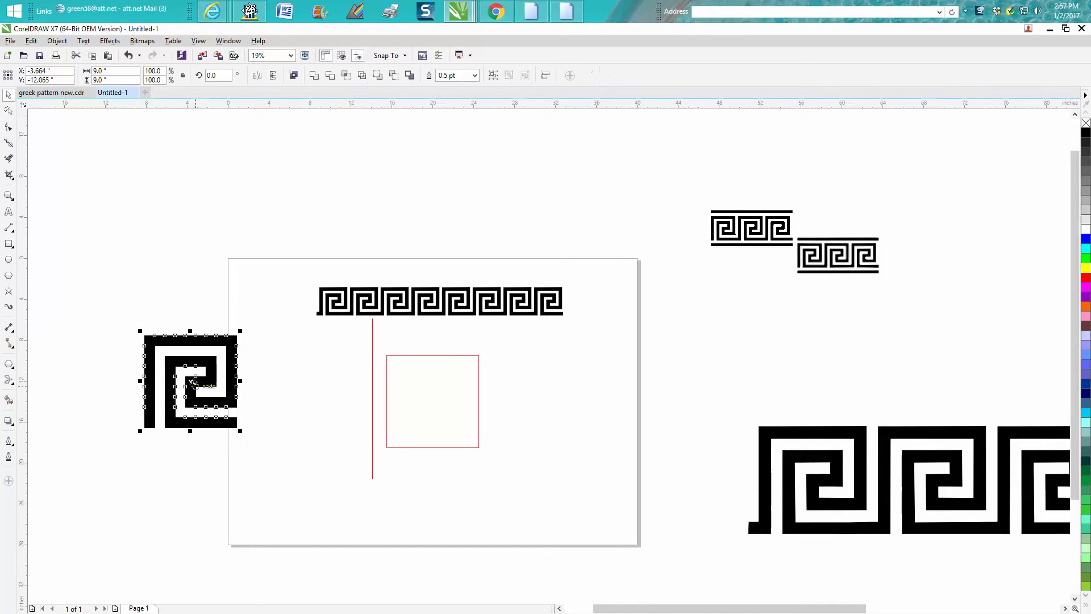
{"action": "left_click_drag", "start_coordinate": [206, 382], "coordinate": [319, 403]}
Zoom in on the red square area and select the red square.
{"action": "left_click", "coordinate": [9, 197]}
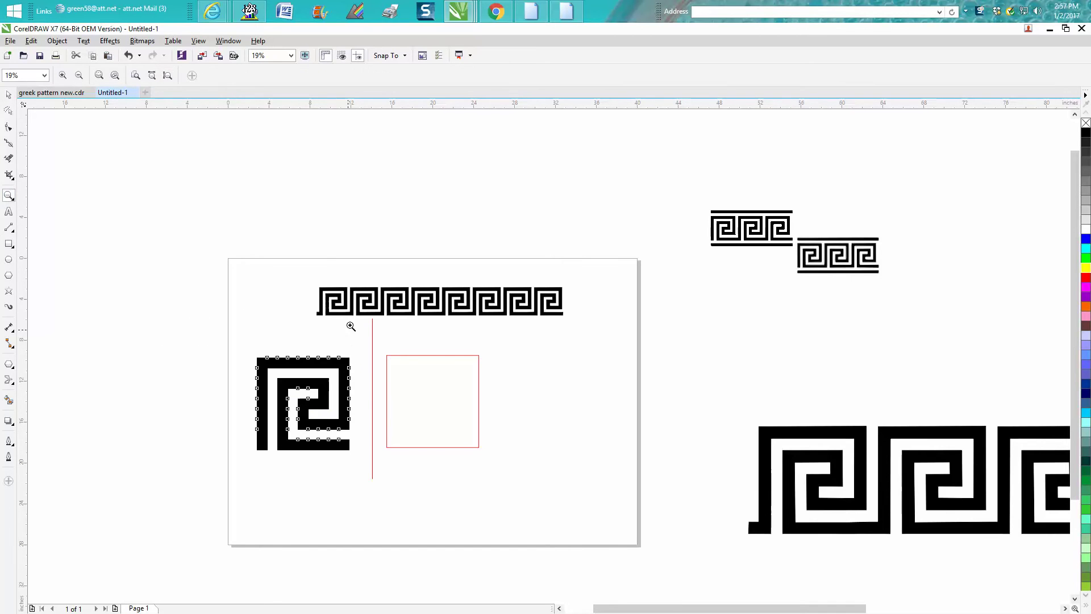
{"action": "left_click_drag", "start_coordinate": [349, 318], "coordinate": [580, 508]}
{"action": "left_click", "coordinate": [9, 95]}
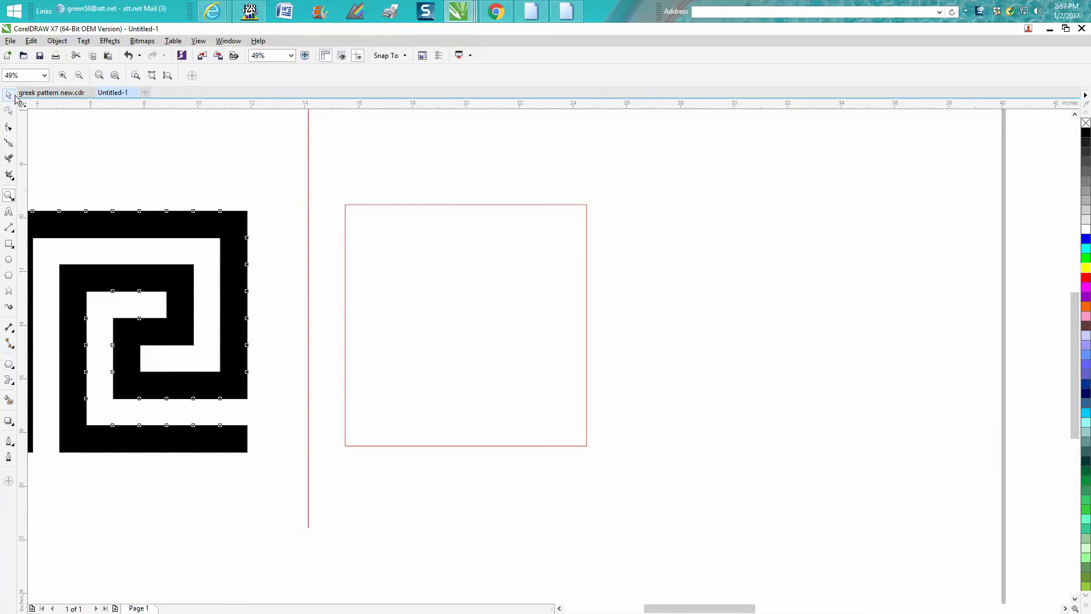
{"action": "left_click", "coordinate": [453, 206]}
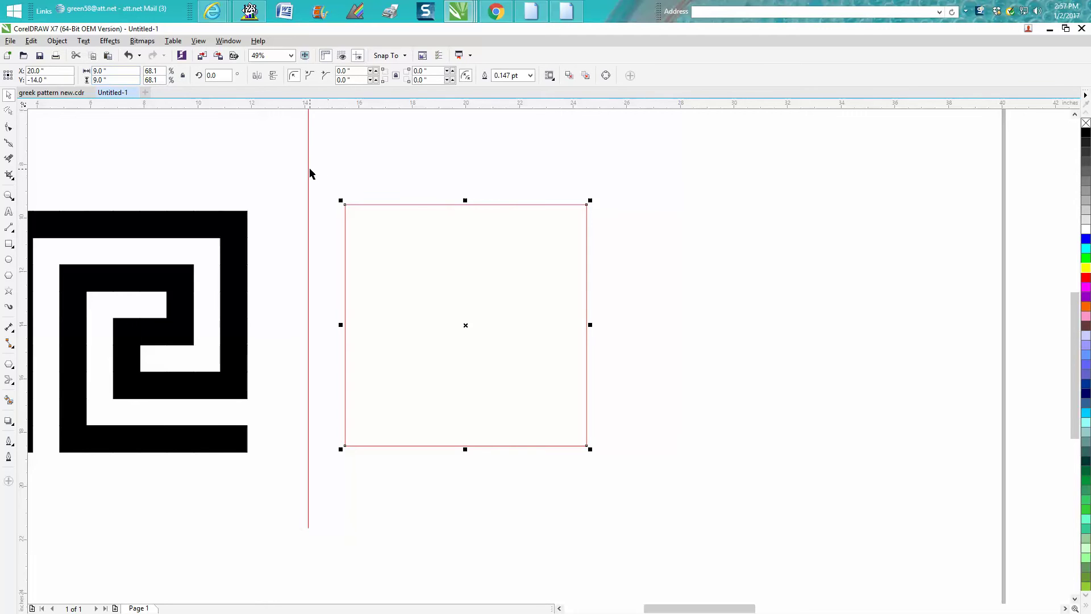
Snap the red vertical line to the square's left edge and set the nudge distance to 1 inch.
{"action": "left_click", "coordinate": [309, 262]}
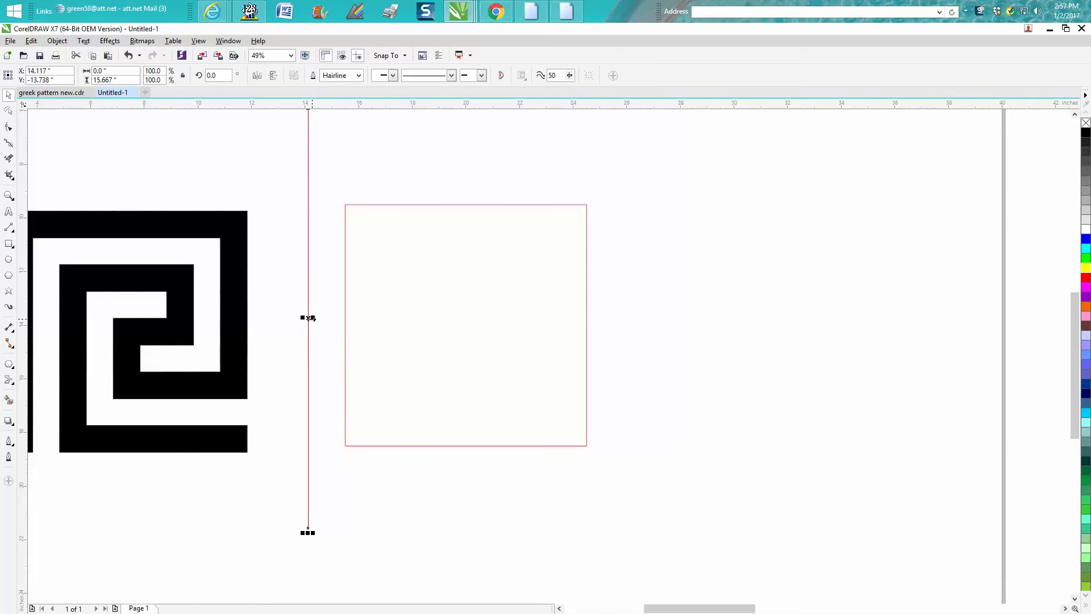
{"action": "left_click_drag", "start_coordinate": [310, 318], "coordinate": [345, 321]}
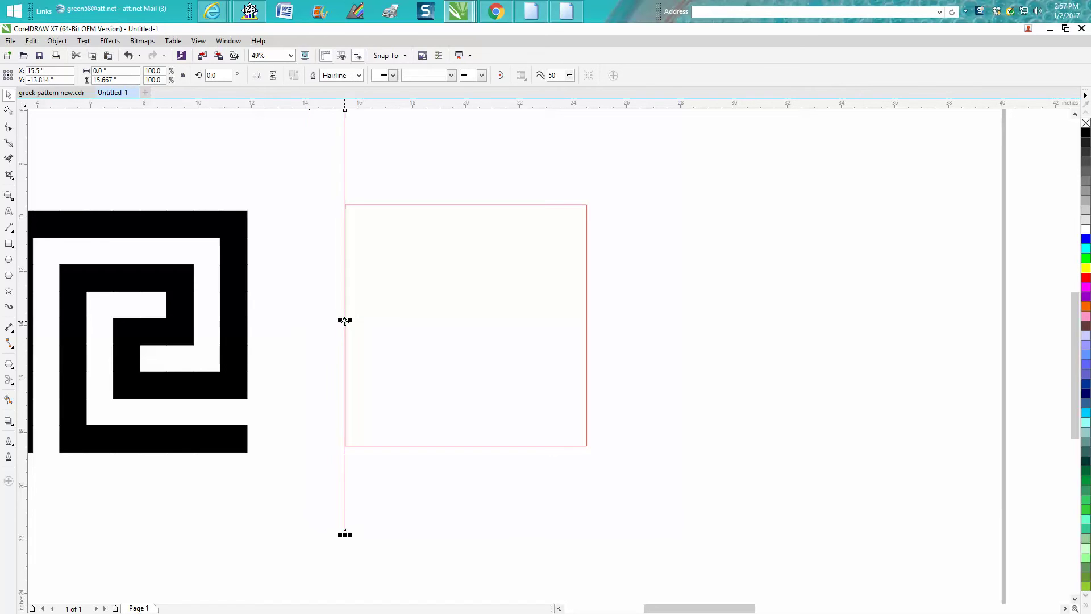
{"action": "left_click", "coordinate": [288, 185]}
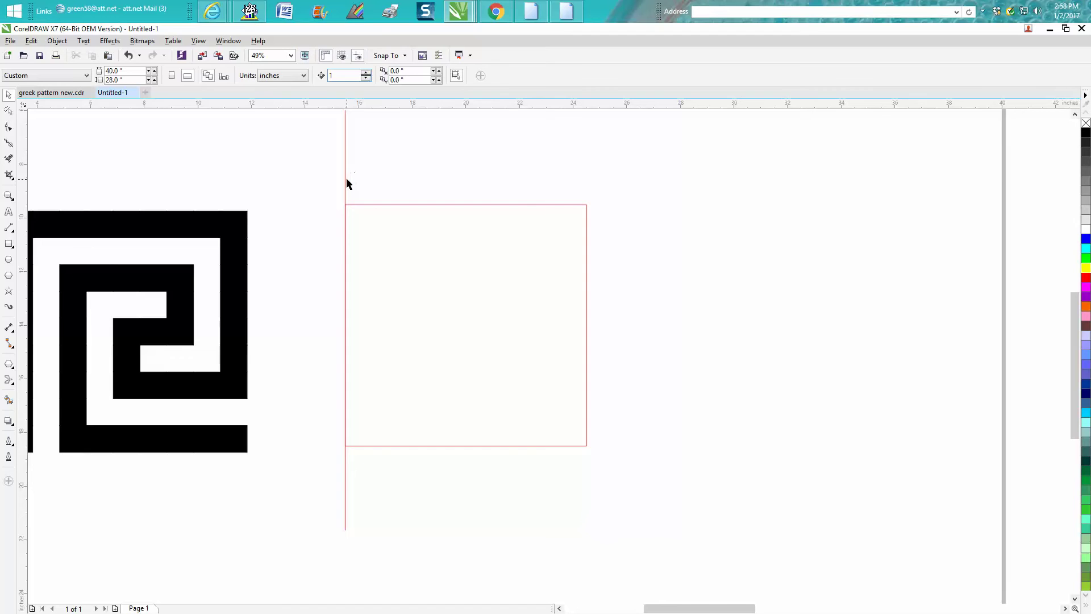
{"action": "key", "text": "Return"}
Duplicate the red vertical line rightward at 1-inch intervals across the square.
{"action": "left_click", "coordinate": [346, 181]}
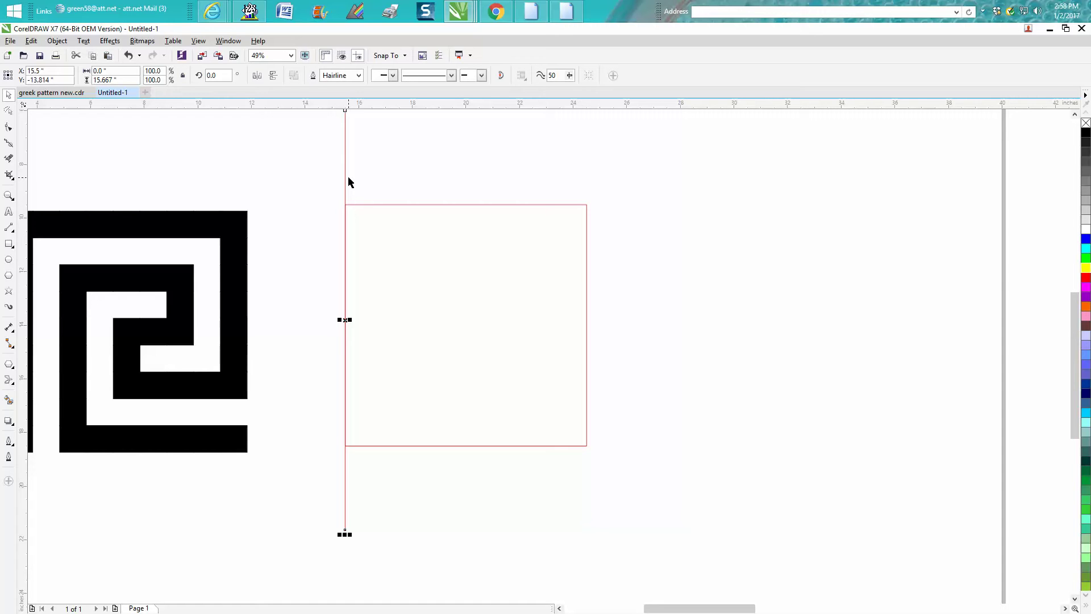
{"action": "key", "text": "KP_Add"}
{"action": "key", "text": "Right"}
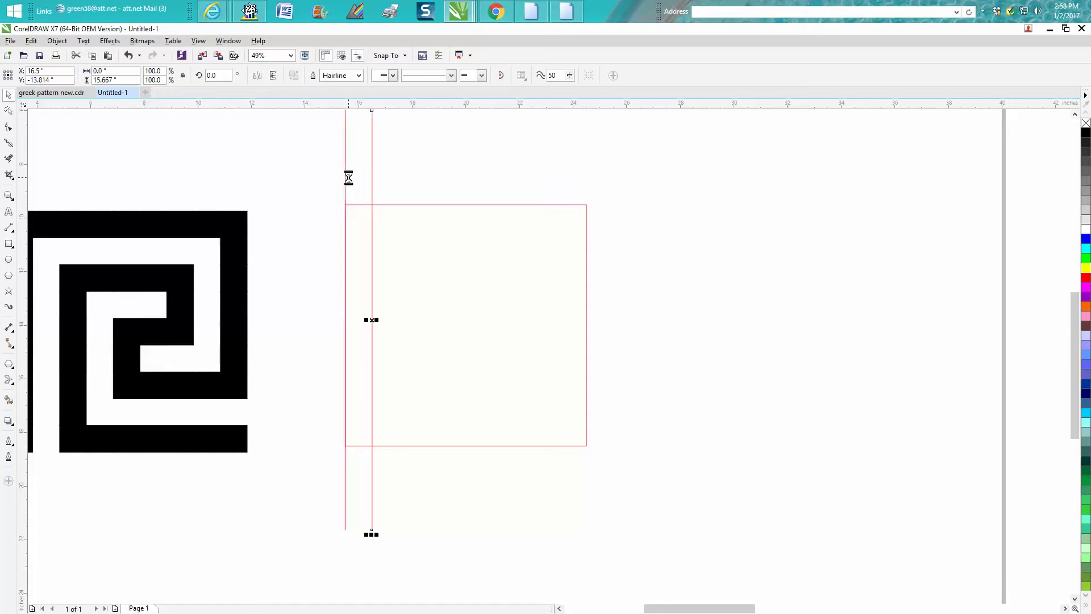
{"action": "key", "text": "ctrl+r"}
{"action": "key", "text": "ctrl+r"}
{"action": "key", "text": "ctrl+r"}
{"action": "key", "text": "ctrl+r"}
{"action": "key", "text": "ctrl+r"}
{"action": "key", "text": "ctrl+r"}
{"action": "key", "text": "ctrl+r"}
{"action": "key", "text": "ctrl+r"}
{"action": "key", "text": "ctrl+r"}
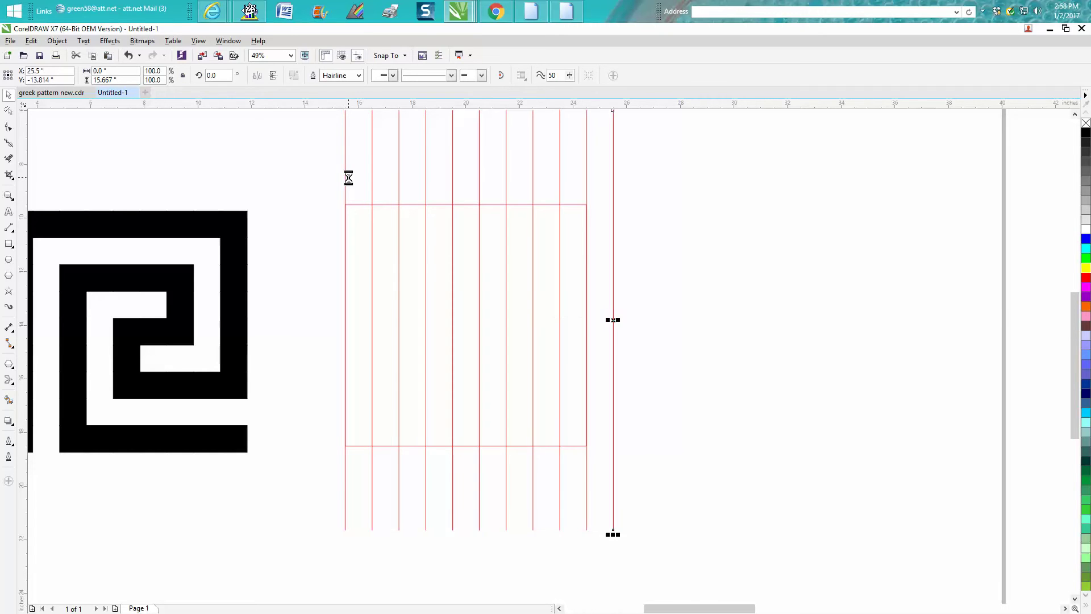
{"action": "key", "text": "ctrl+r"}
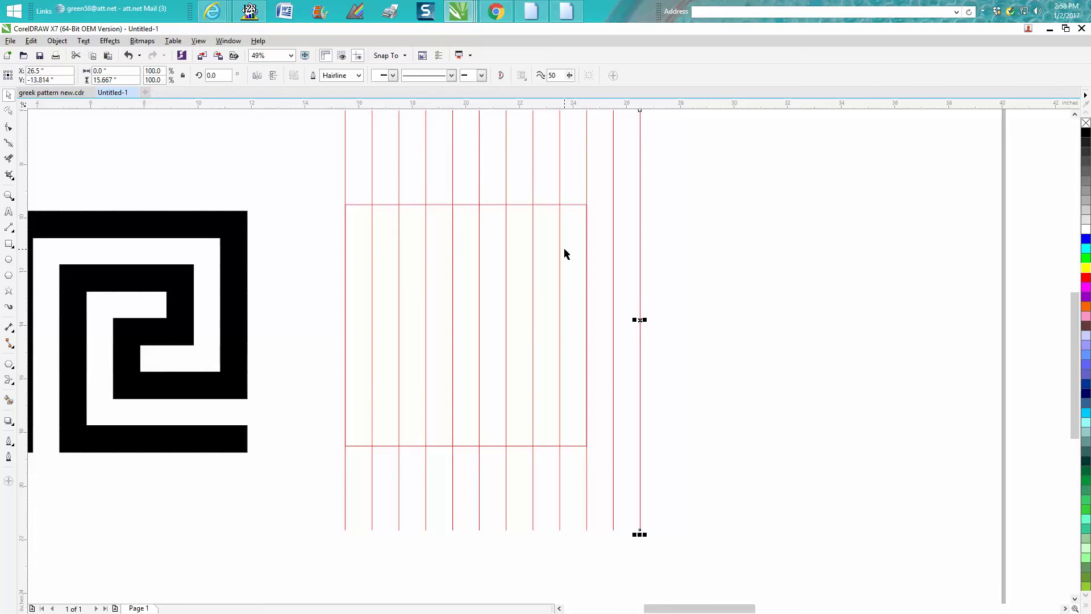
Rotate a red line to 90° and move it onto the square's top edge, undoing an accidental extra line.
{"action": "double_click", "coordinate": [220, 74]}
{"action": "type", "text": "90.0"}
{"action": "key", "text": "Return"}
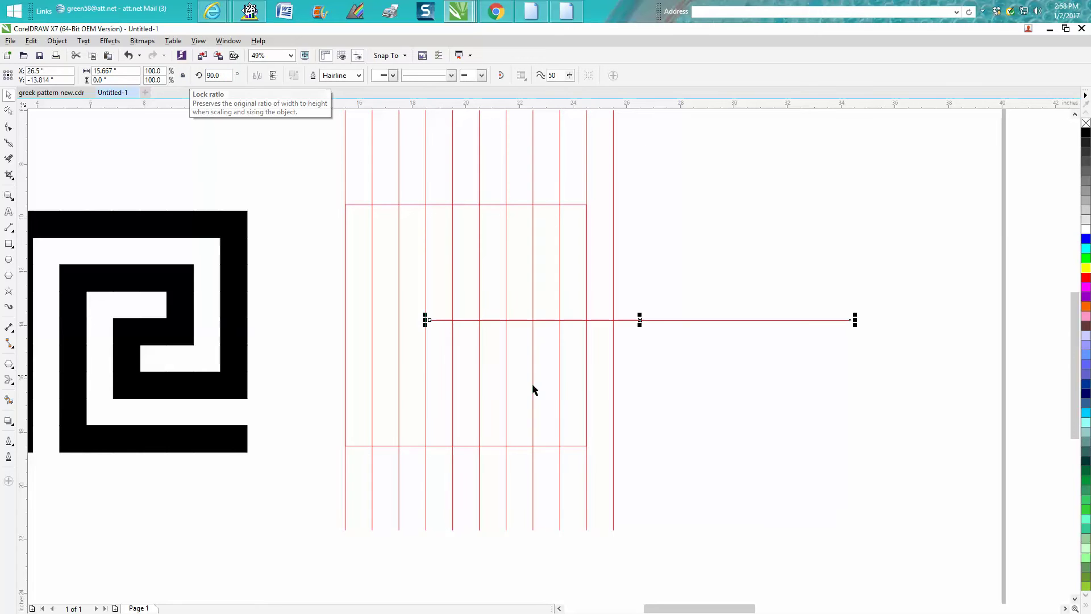
{"action": "left_click_drag", "start_coordinate": [640, 319], "coordinate": [472, 205]}
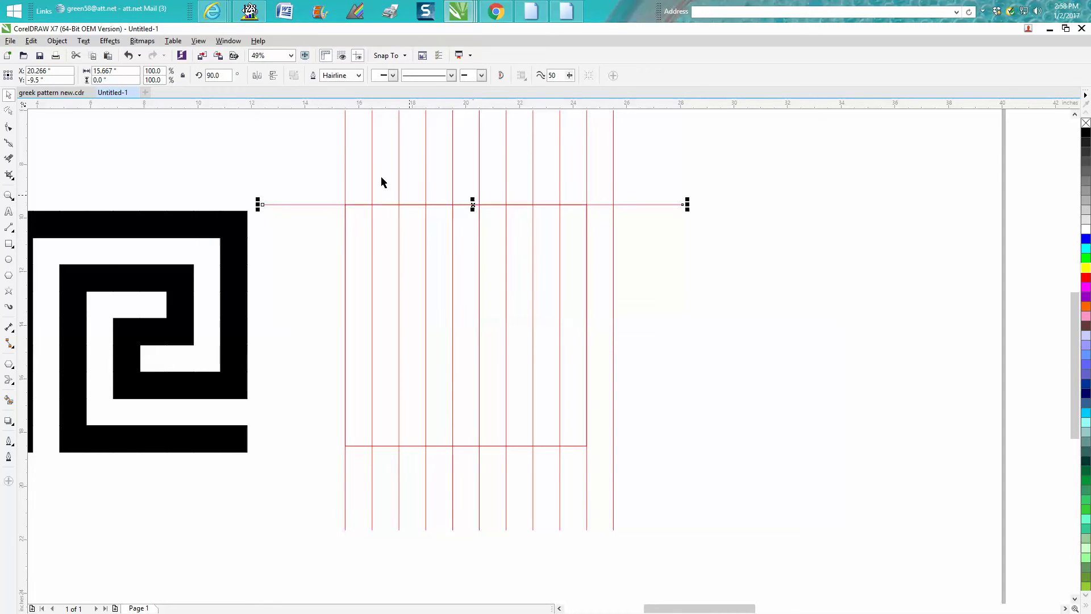
{"action": "left_click_drag", "start_coordinate": [331, 153], "coordinate": [333, 155]}
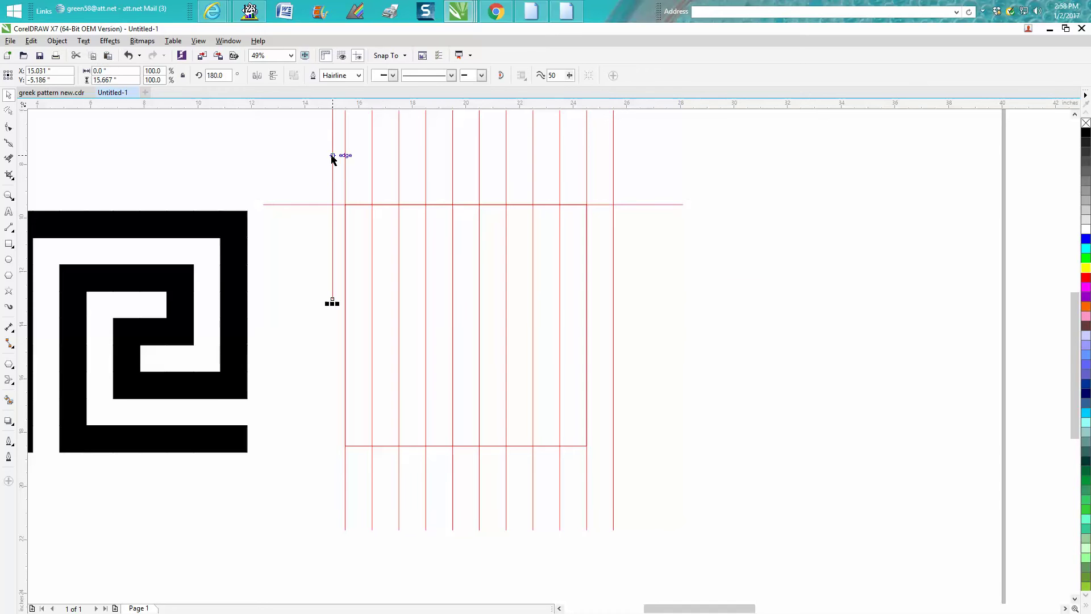
{"action": "key", "text": "ctrl+z"}
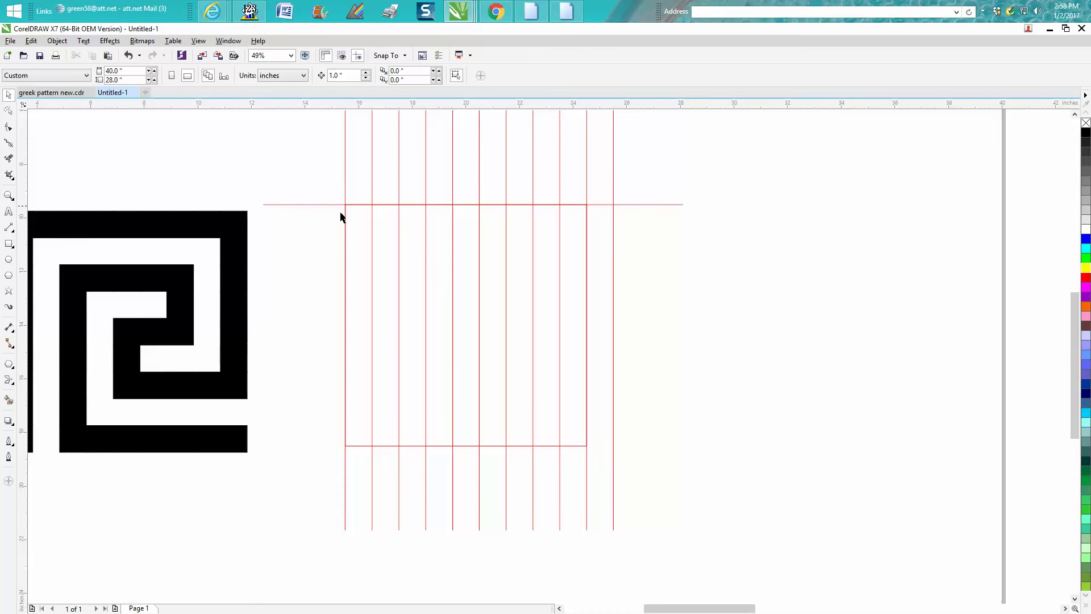
Duplicate the horizontal line 1 inch lower and select a 1-inch square in the spiral.
{"action": "left_click", "coordinate": [337, 204]}
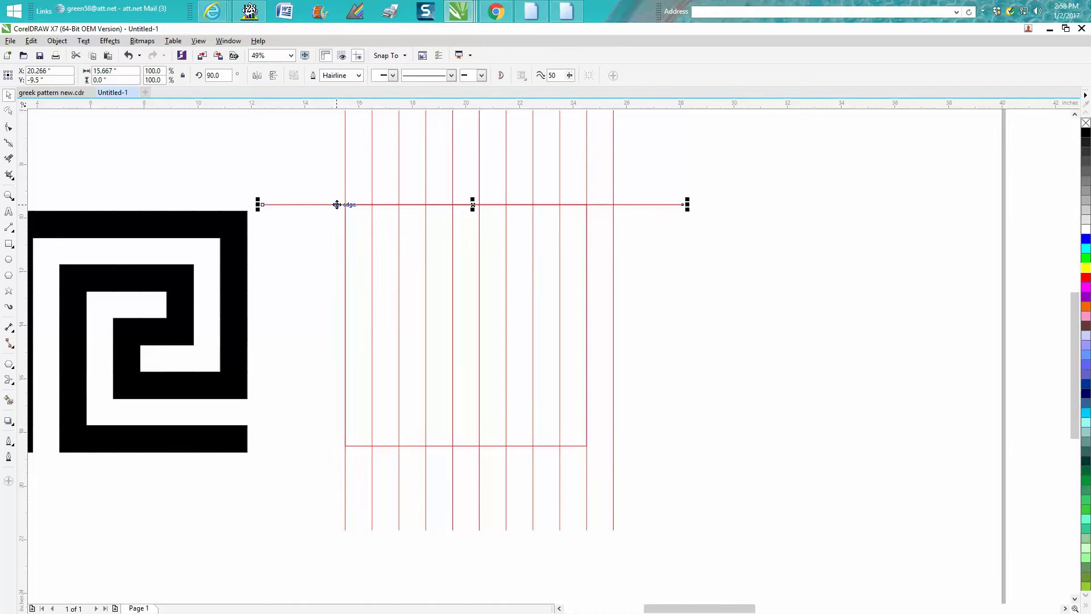
{"action": "key", "text": "ctrl+d"}
{"action": "key", "text": "ctrl+d"}
{"action": "key", "text": "ctrl+d"}
{"action": "key", "text": "ctrl+d"}
{"action": "key", "text": "ctrl+d"}
{"action": "key", "text": "ctrl+d"}
{"action": "key", "text": "ctrl+d"}
{"action": "key", "text": "ctrl+d"}
{"action": "key", "text": "ctrl+d"}
{"action": "key", "text": "ctrl+d"}
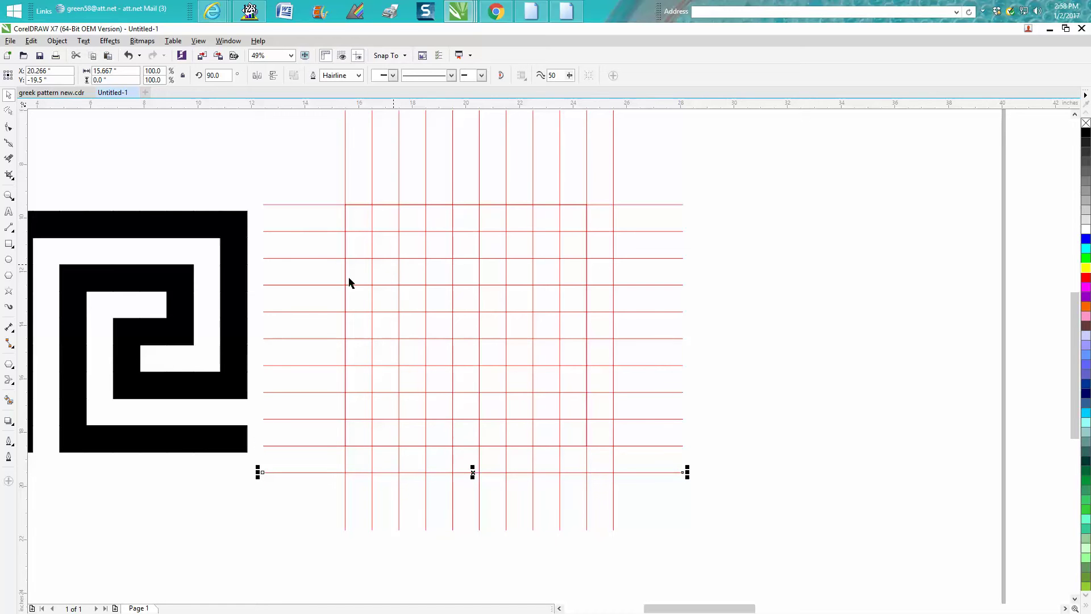
{"action": "left_click", "coordinate": [178, 288]}
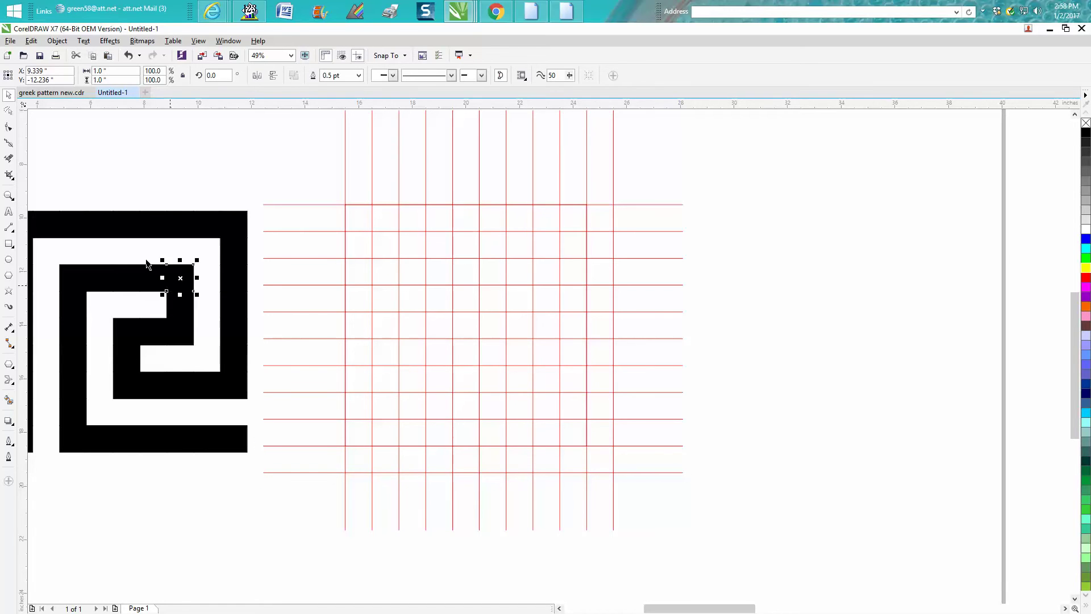
Combine all spiral pieces into one curve with Ctrl+L and nudge it slightly up and right.
{"action": "scroll", "coordinate": [151, 267], "scroll_direction": "down", "scroll_amount": 2}
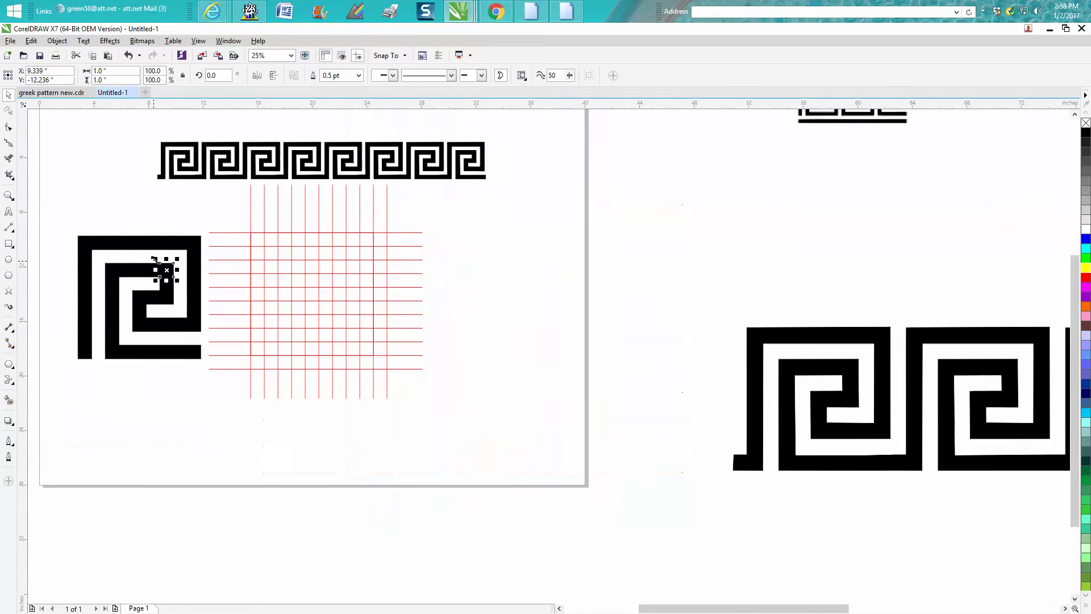
{"action": "left_click", "coordinate": [13, 197]}
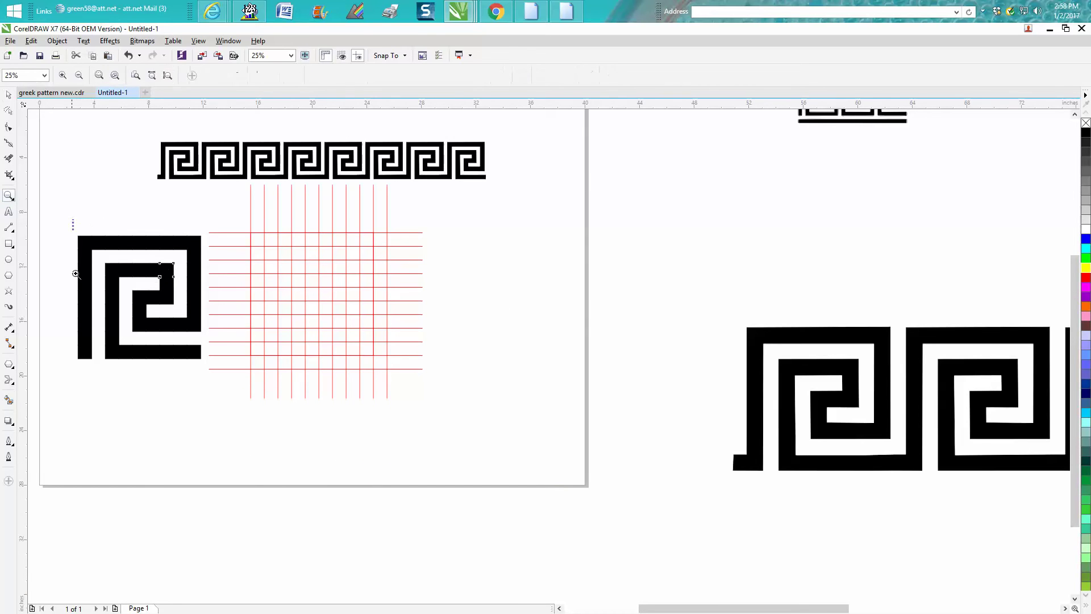
{"action": "left_click_drag", "start_coordinate": [74, 220], "coordinate": [457, 388]}
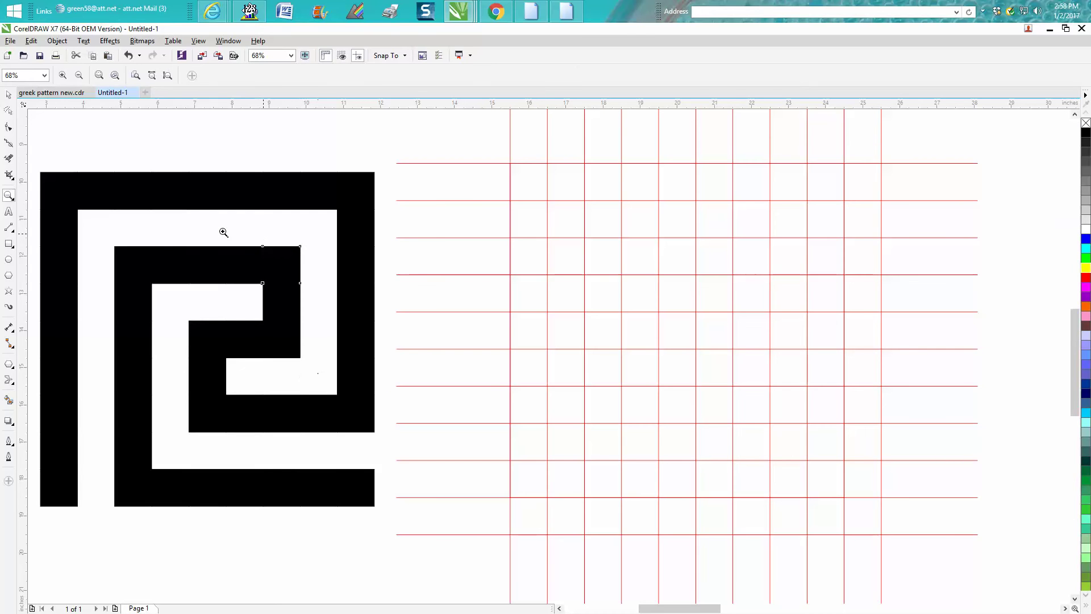
{"action": "left_click", "coordinate": [8, 95]}
{"action": "left_click_drag", "start_coordinate": [36, 150], "coordinate": [452, 537]}
{"action": "key", "text": "ctrl+l"}
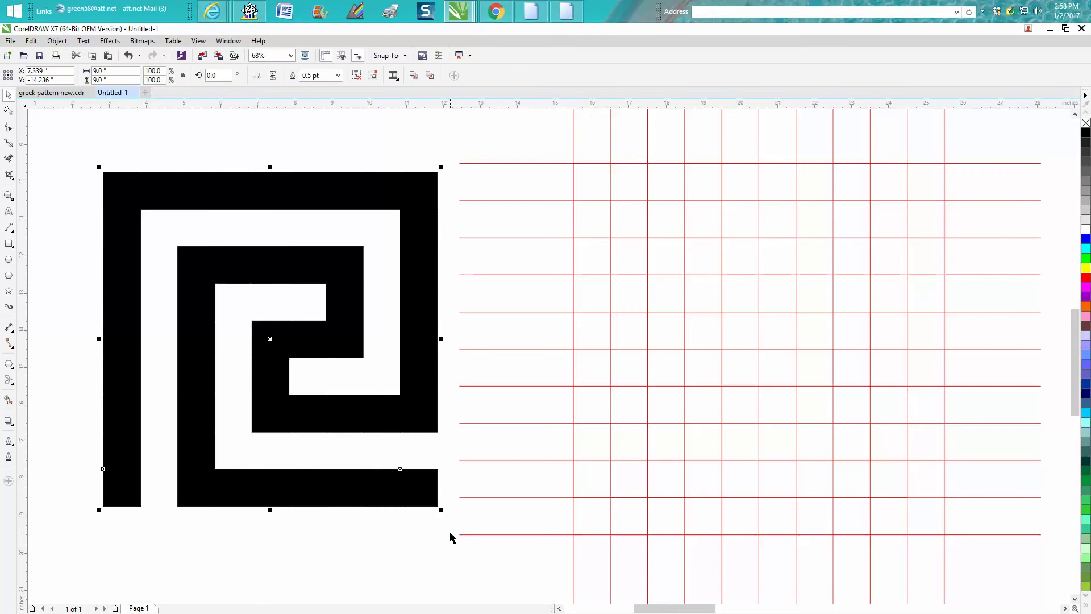
{"action": "left_click_drag", "start_coordinate": [271, 341], "coordinate": [278, 335]}
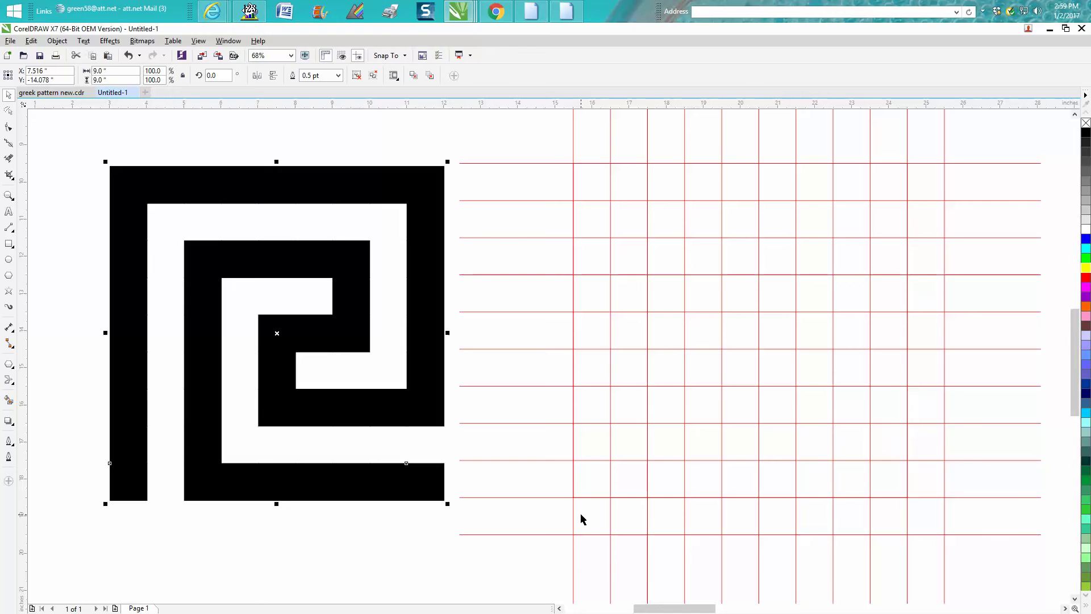
Add a horizontal line below the grid, outline the 9-inch square black, and snap the guideline to its bottom edge.
{"action": "left_click", "coordinate": [573, 485]}
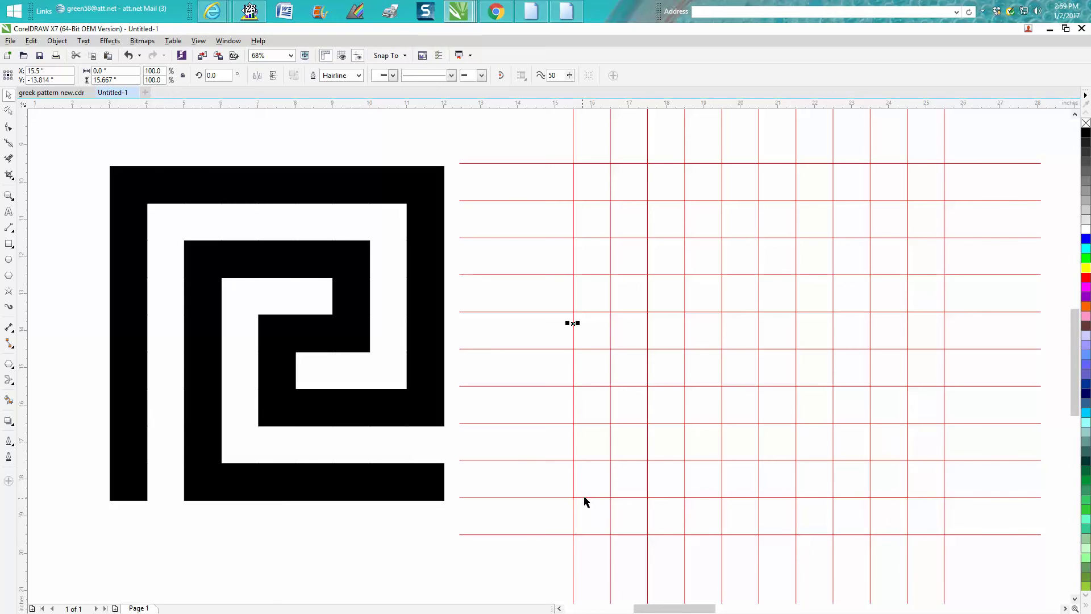
{"action": "left_click", "coordinate": [585, 498]}
{"action": "left_click_drag", "start_coordinate": [590, 497], "coordinate": [591, 517]}
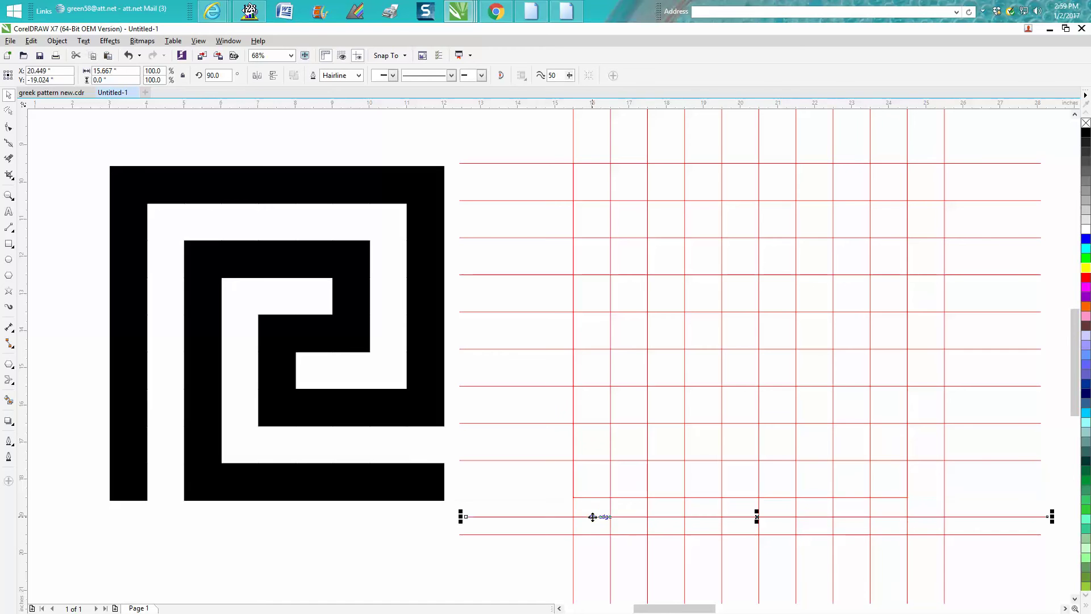
{"action": "left_click", "coordinate": [592, 499]}
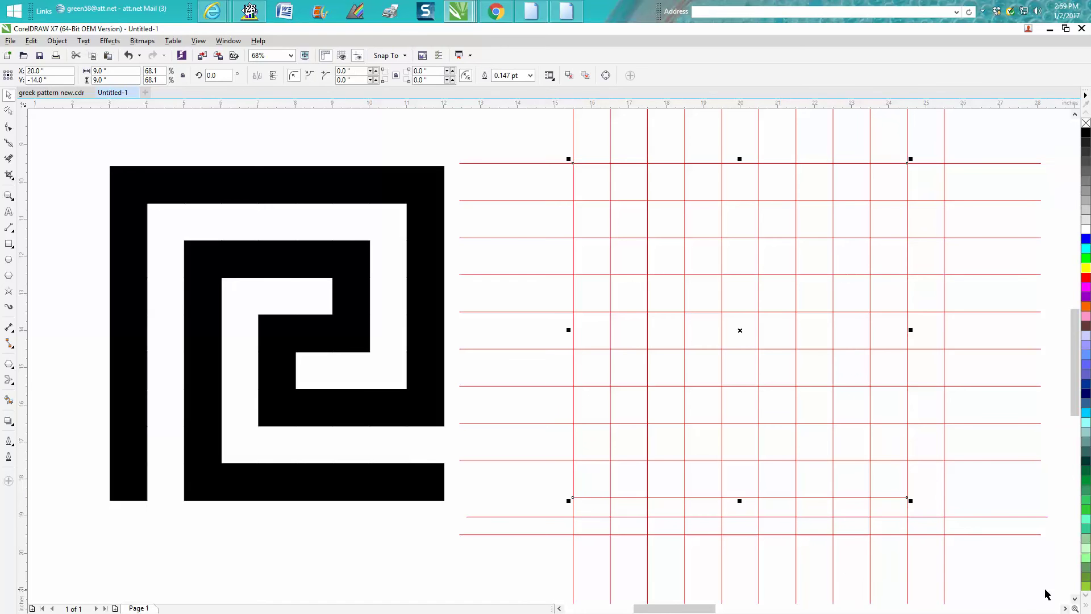
{"action": "right_click", "coordinate": [1086, 133]}
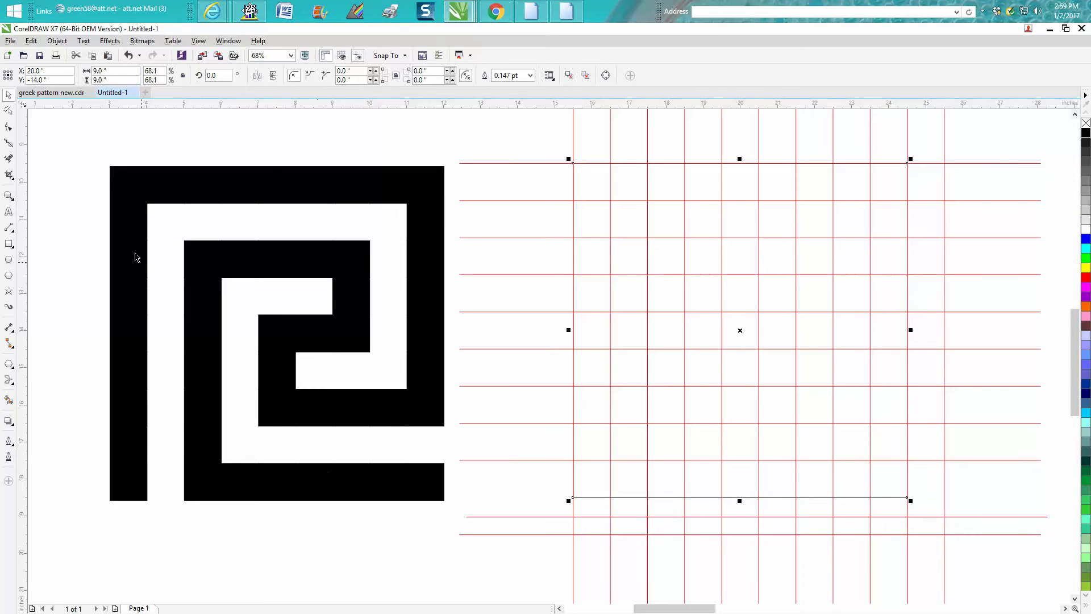
{"action": "left_click", "coordinate": [738, 517]}
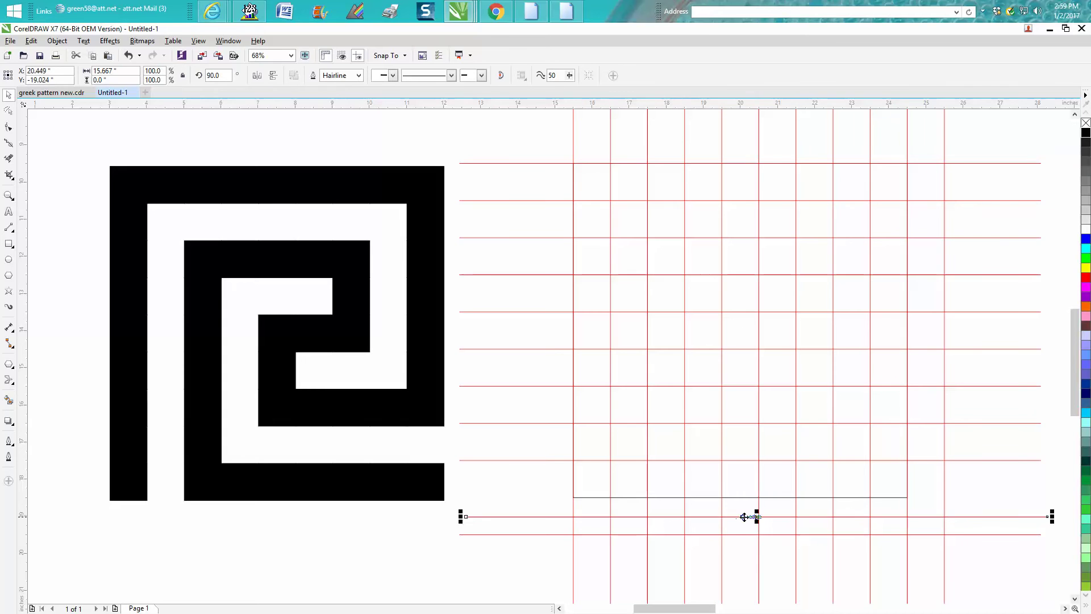
{"action": "left_click_drag", "start_coordinate": [744, 516], "coordinate": [741, 498]}
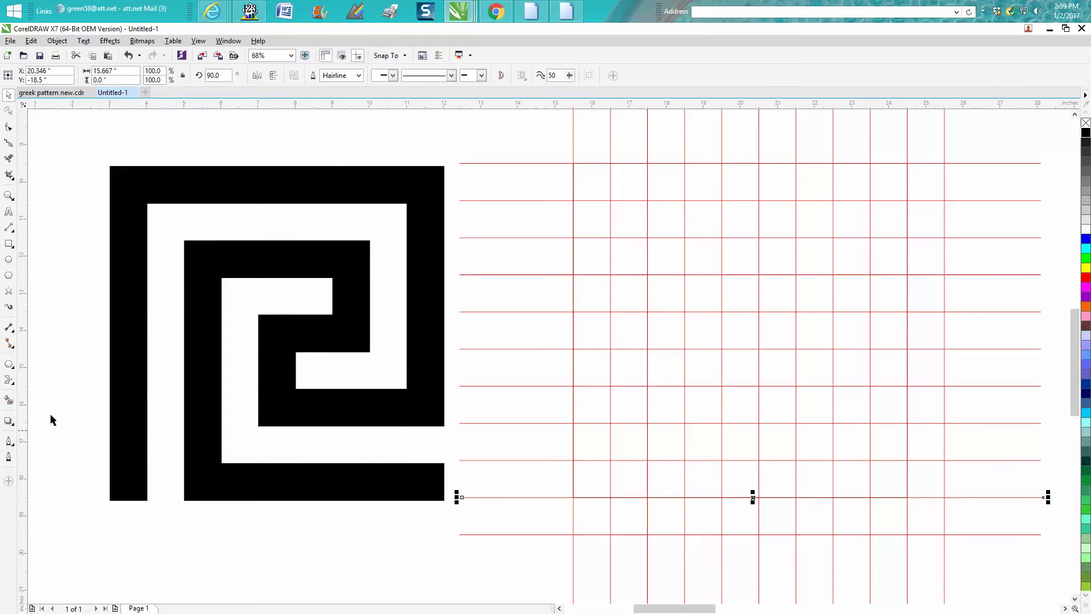
Fill the left column of cells black, from the bottom cell up to the top-left corner.
{"action": "left_click", "coordinate": [8, 400]}
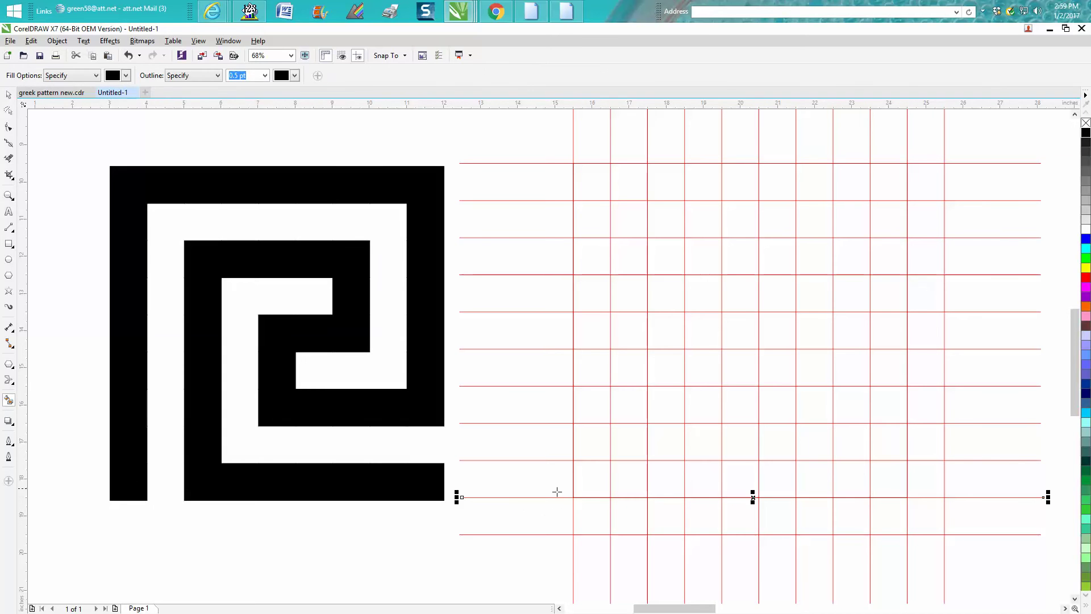
{"action": "left_click", "coordinate": [597, 486]}
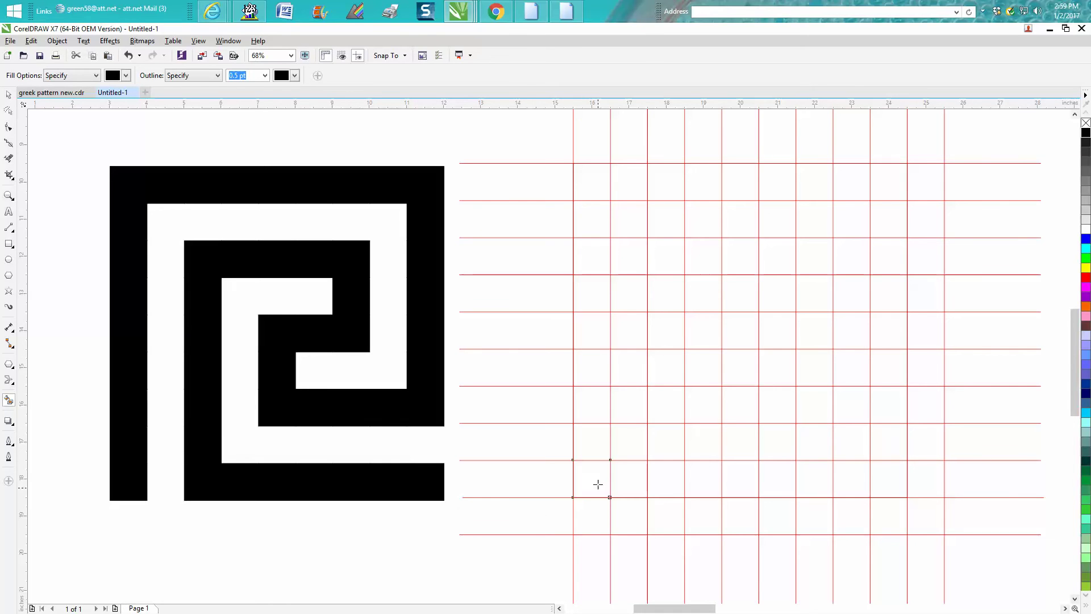
{"action": "left_click", "coordinate": [596, 445]}
{"action": "left_click", "coordinate": [595, 412]}
{"action": "left_click", "coordinate": [595, 375]}
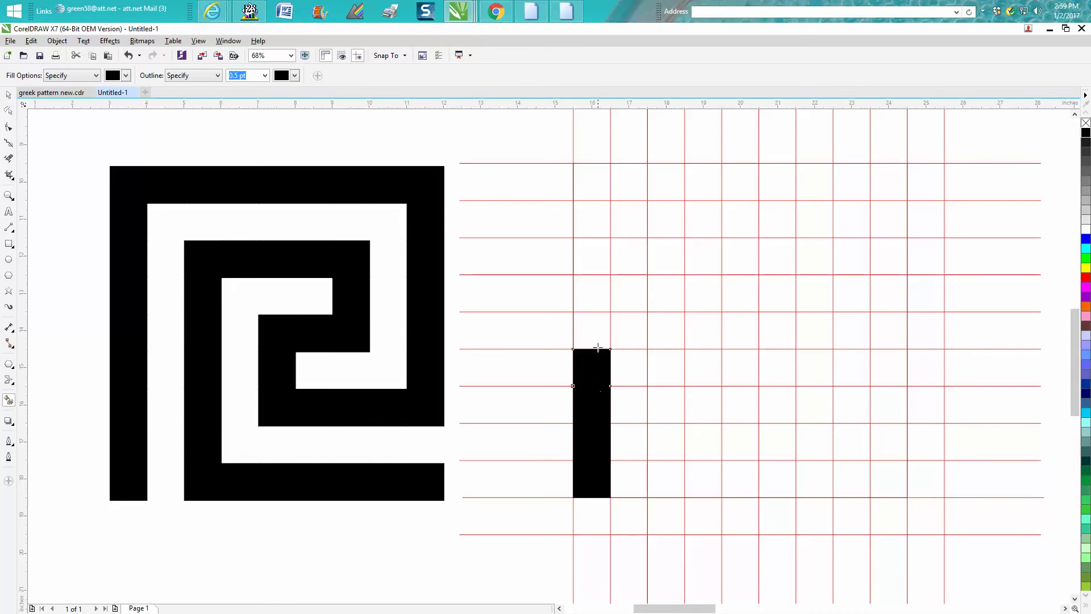
{"action": "left_click", "coordinate": [599, 338]}
{"action": "left_click", "coordinate": [595, 293]}
{"action": "left_click", "coordinate": [598, 256]}
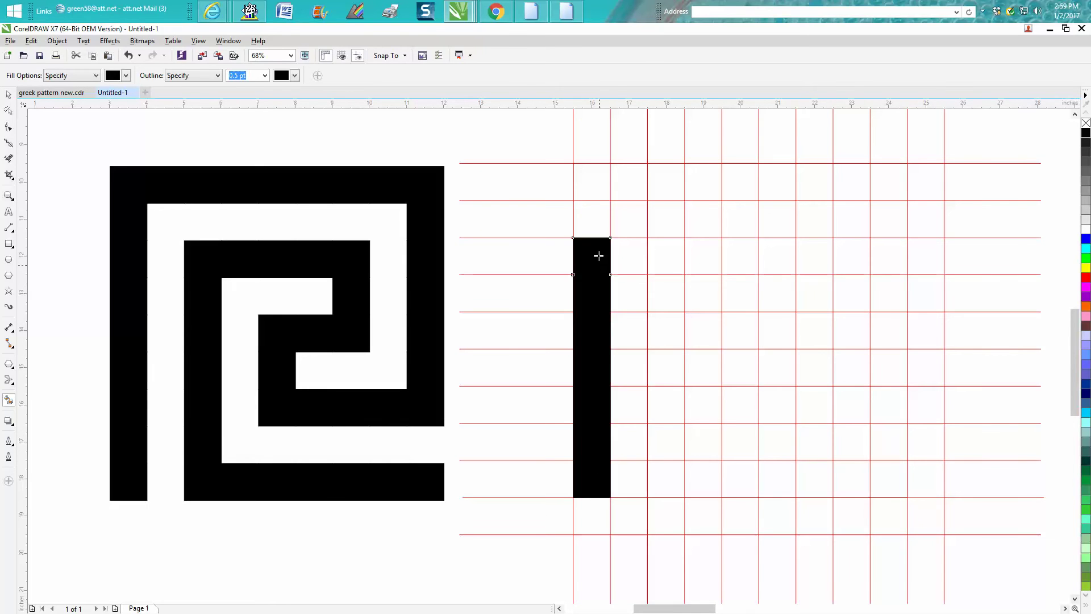
{"action": "left_click", "coordinate": [596, 227]}
Fill the top bar of cells rightward, undoing three overshooting cells at its end.
{"action": "left_click", "coordinate": [594, 181]}
{"action": "left_click", "coordinate": [626, 183]}
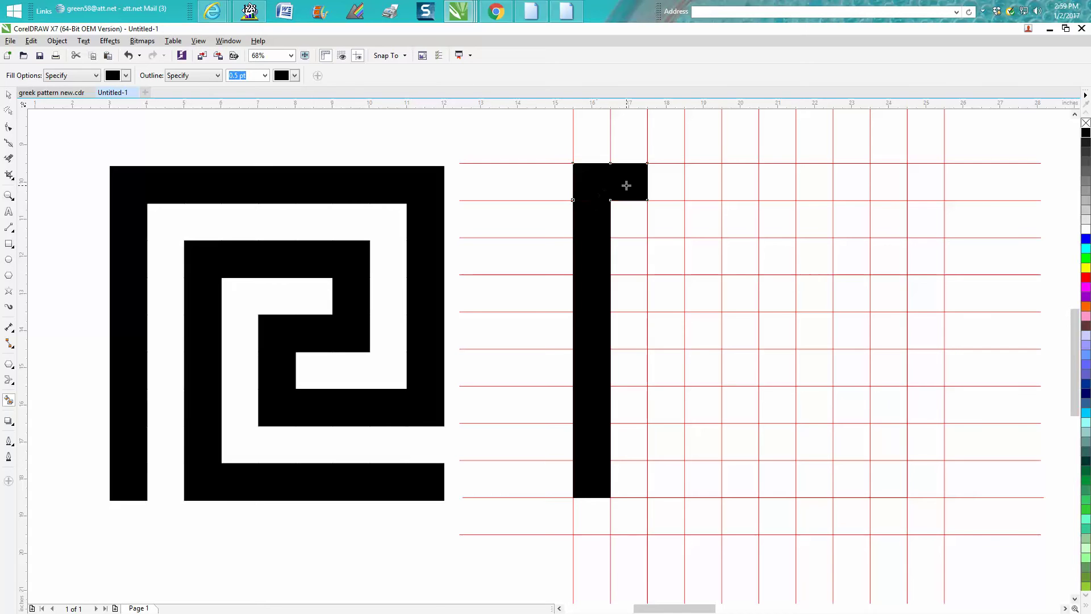
{"action": "left_click", "coordinate": [665, 184]}
{"action": "left_click", "coordinate": [704, 185]}
{"action": "left_click", "coordinate": [744, 183]}
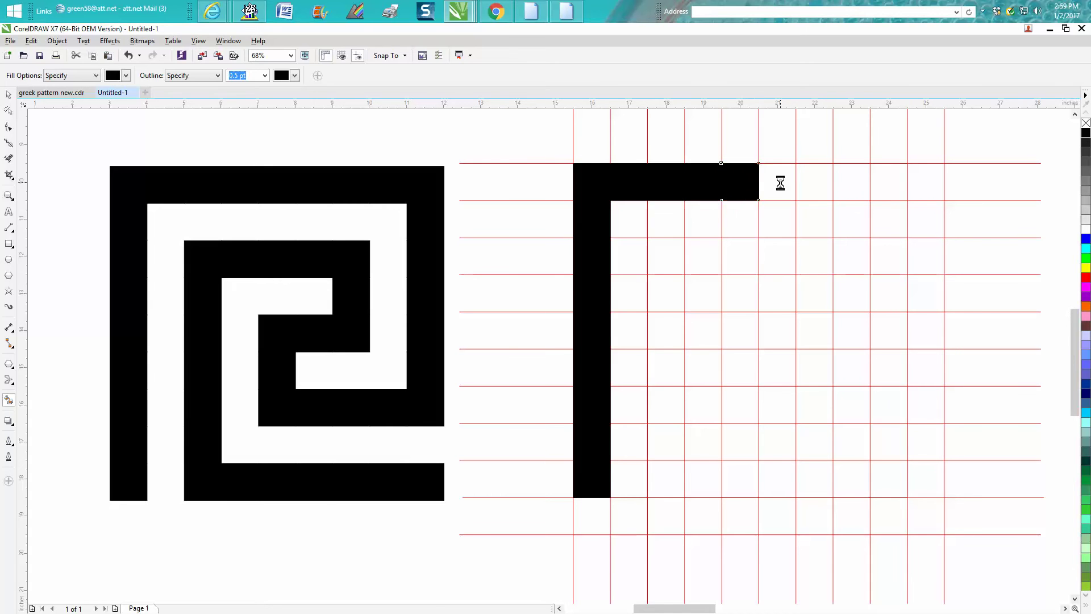
{"action": "left_click", "coordinate": [780, 183]}
{"action": "left_click", "coordinate": [815, 184]}
{"action": "left_click", "coordinate": [850, 184]}
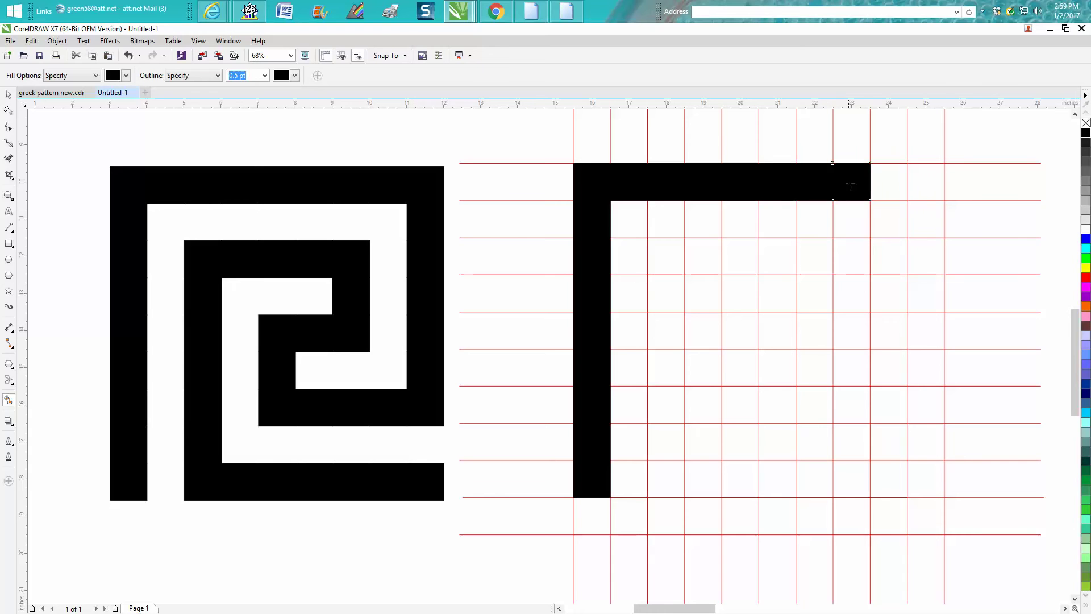
{"action": "left_click", "coordinate": [883, 184]}
{"action": "left_click", "coordinate": [921, 183]}
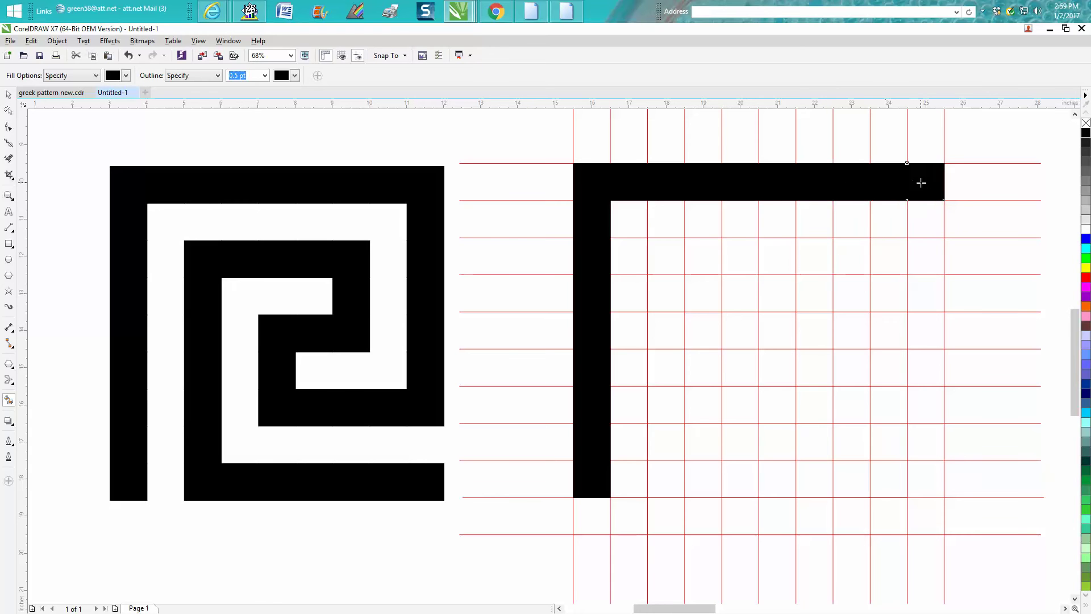
{"action": "left_click", "coordinate": [929, 235]}
{"action": "left_click", "coordinate": [925, 257]}
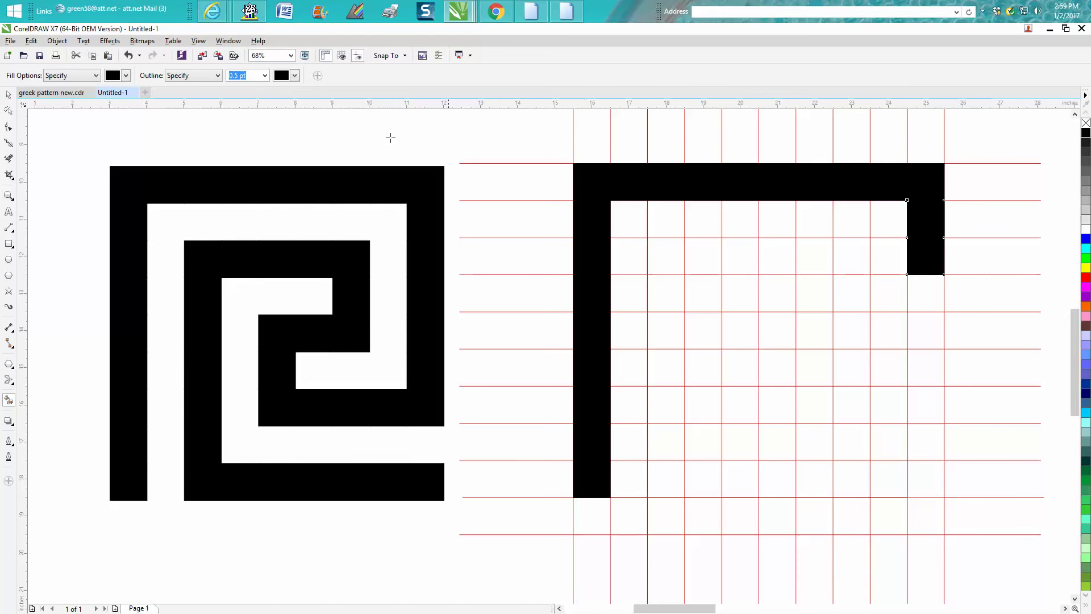
{"action": "left_click", "coordinate": [130, 56]}
{"action": "left_click", "coordinate": [130, 56]}
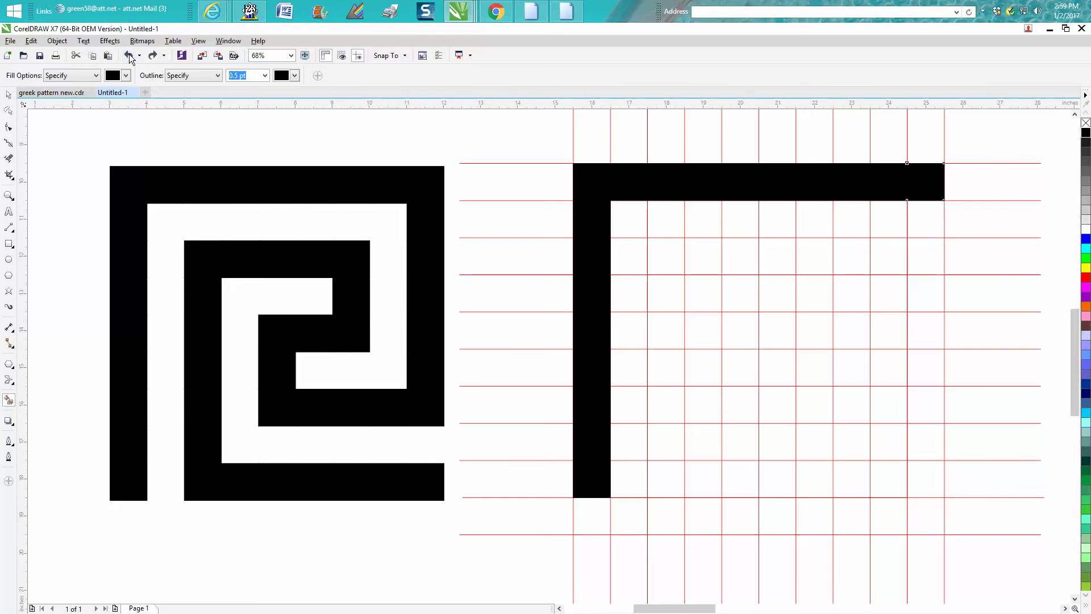
{"action": "left_click", "coordinate": [130, 56]}
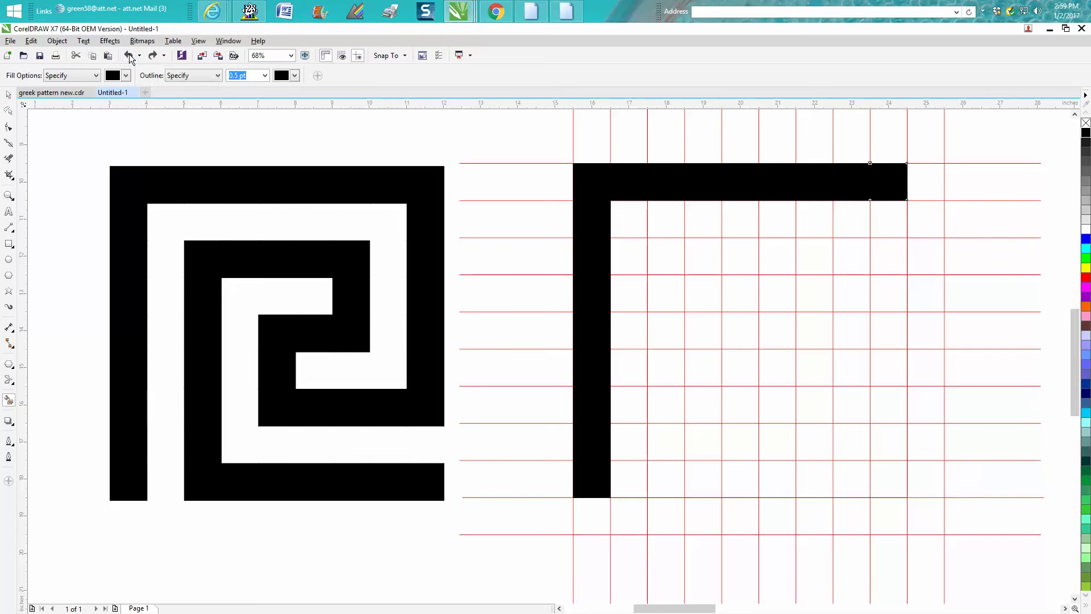
Fill the right-side bar downward and turn it left along the inner bottom bar.
{"action": "left_click", "coordinate": [879, 228]}
{"action": "left_click", "coordinate": [885, 262]}
{"action": "left_click", "coordinate": [889, 296]}
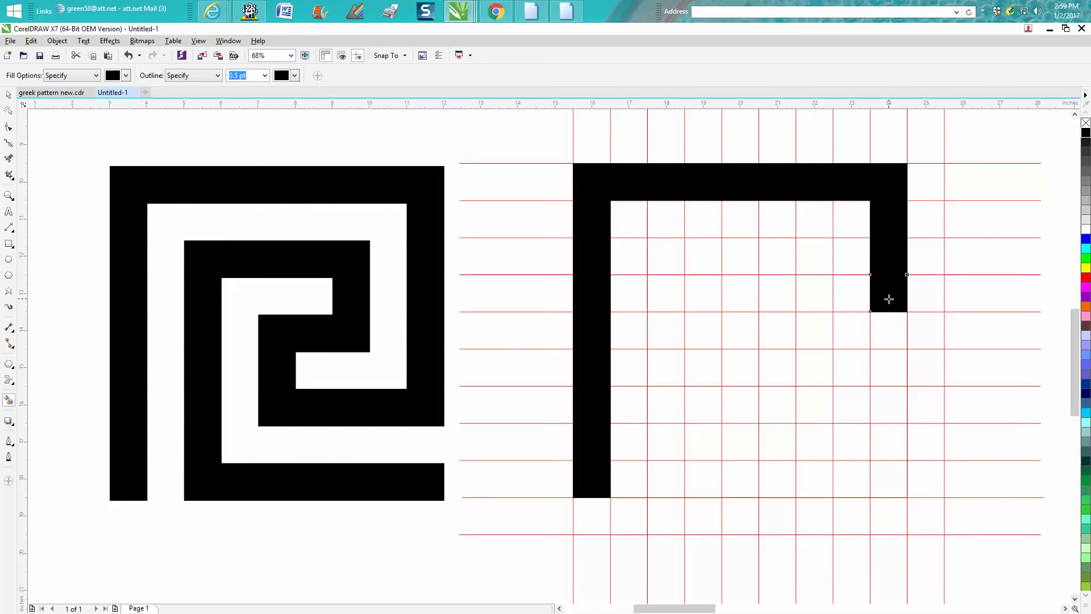
{"action": "left_click", "coordinate": [886, 330]}
{"action": "left_click", "coordinate": [886, 381]}
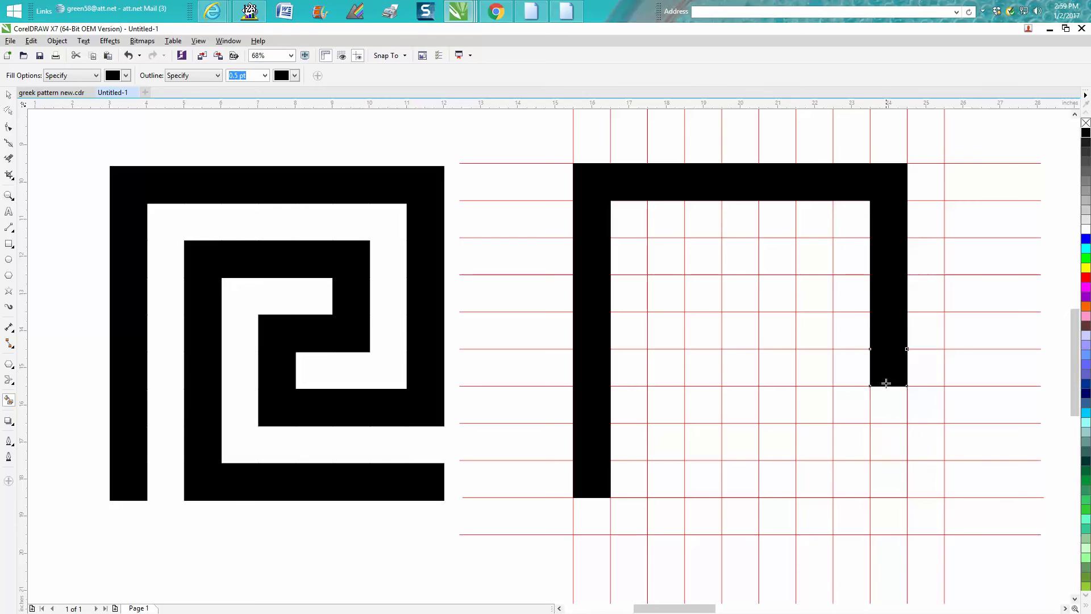
{"action": "left_click", "coordinate": [886, 415]}
{"action": "left_click", "coordinate": [855, 405]}
{"action": "left_click", "coordinate": [809, 404]}
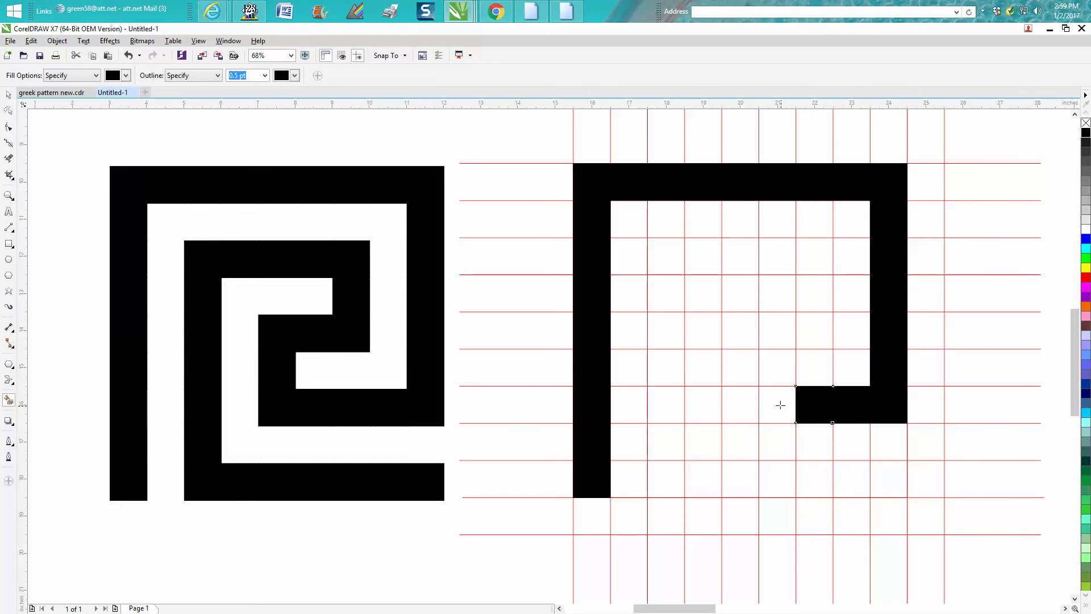
{"action": "left_click", "coordinate": [781, 405]}
{"action": "left_click", "coordinate": [743, 404]}
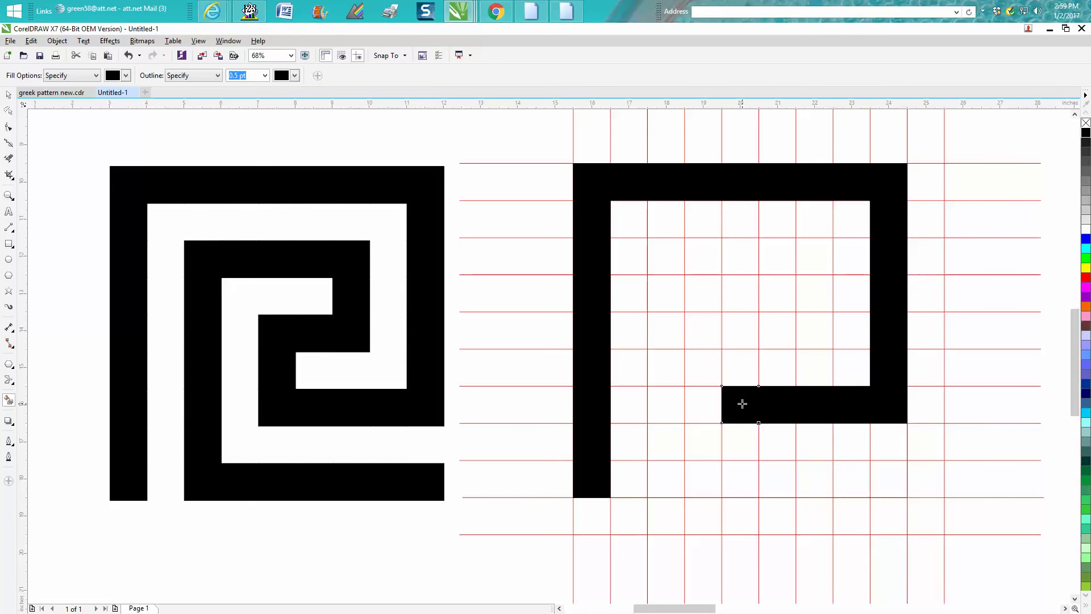
Fill the inner hook, the inner top bar, and the inner leg down the left side.
{"action": "left_click", "coordinate": [738, 366]}
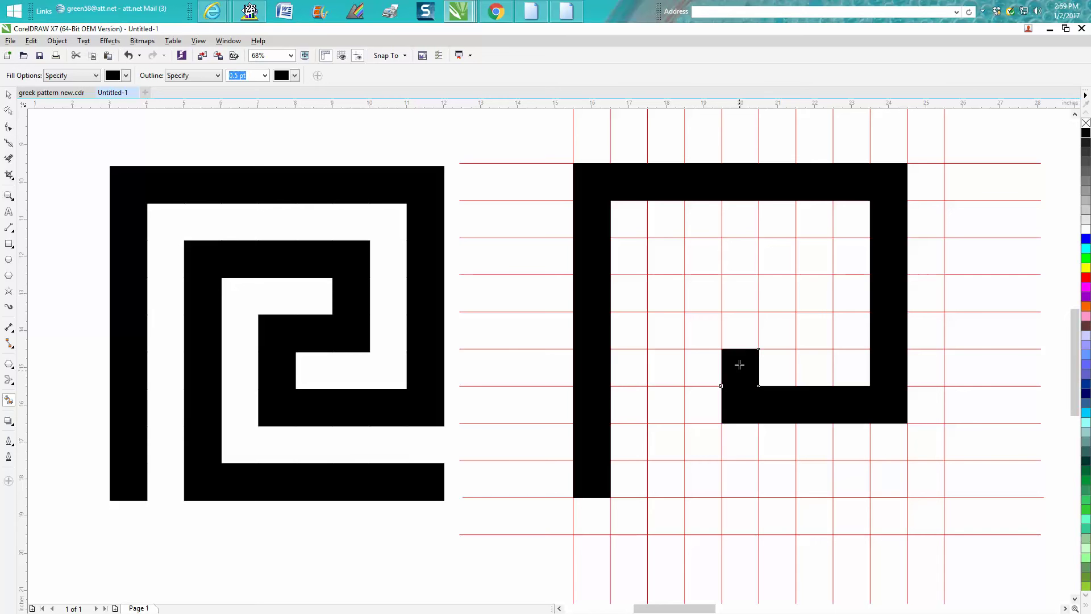
{"action": "left_click", "coordinate": [743, 327]}
{"action": "left_click", "coordinate": [782, 324]}
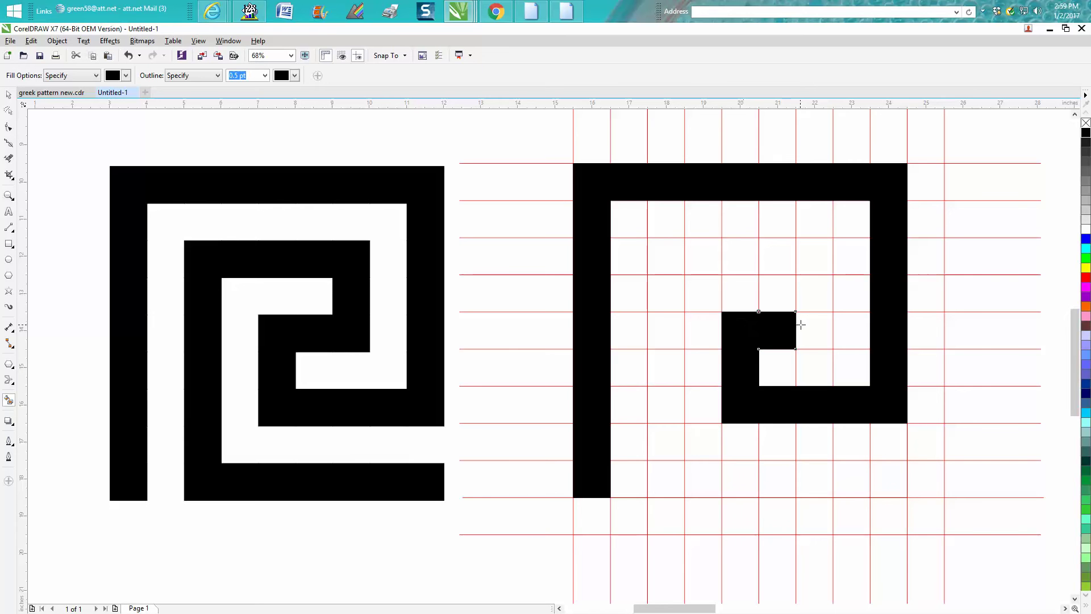
{"action": "left_click", "coordinate": [815, 325]}
{"action": "left_click", "coordinate": [813, 284]}
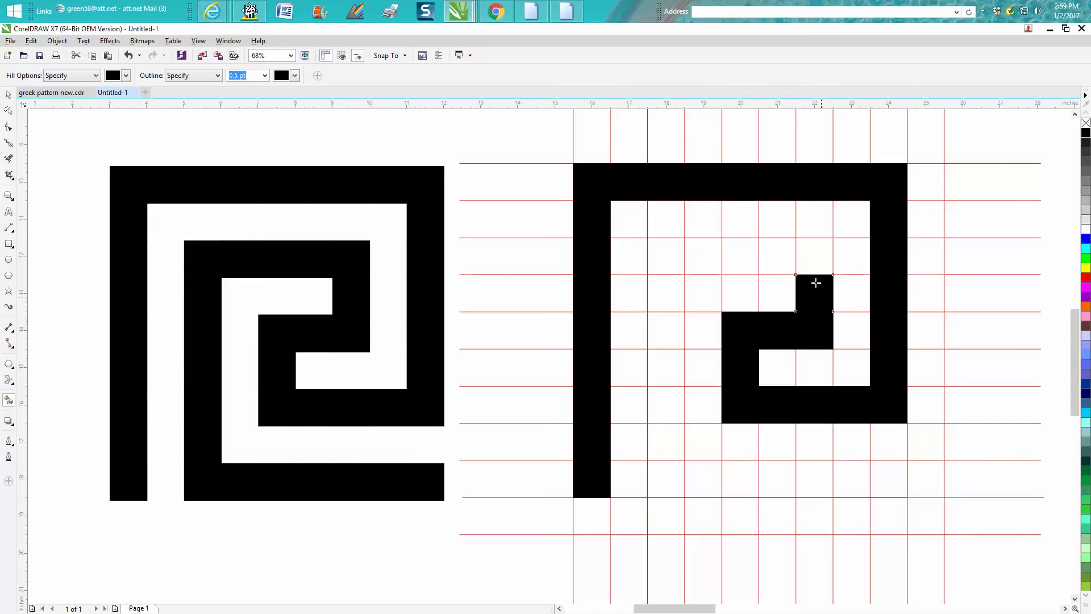
{"action": "left_click", "coordinate": [812, 253]}
{"action": "left_click", "coordinate": [774, 251]}
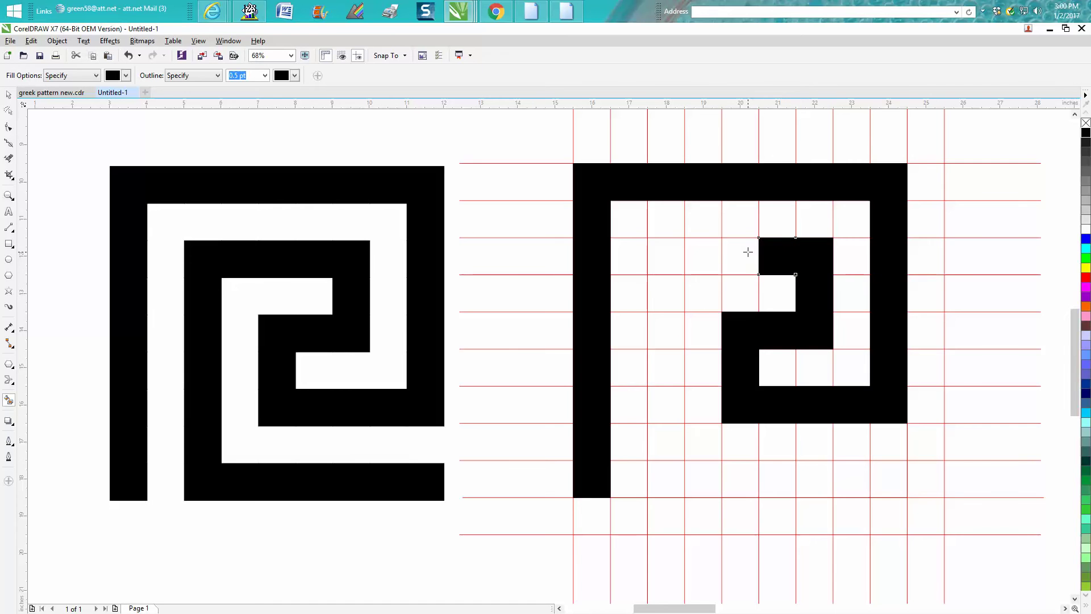
{"action": "left_click", "coordinate": [744, 251]}
{"action": "left_click", "coordinate": [702, 257]}
{"action": "left_click", "coordinate": [665, 257]}
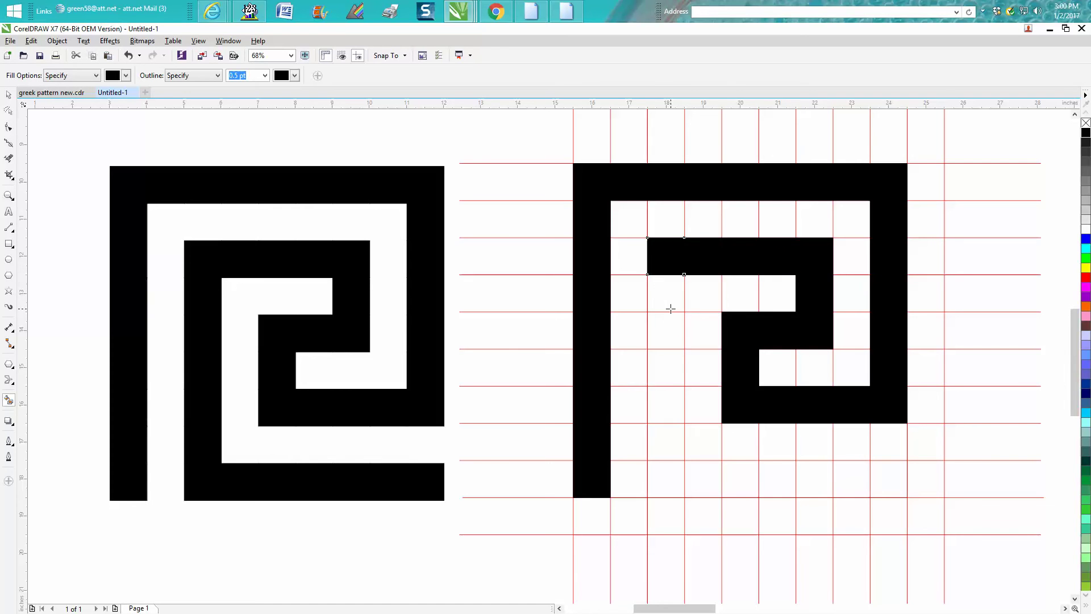
{"action": "left_click", "coordinate": [671, 305]}
{"action": "left_click", "coordinate": [669, 334]}
{"action": "left_click", "coordinate": [668, 361]}
{"action": "left_click", "coordinate": [667, 401]}
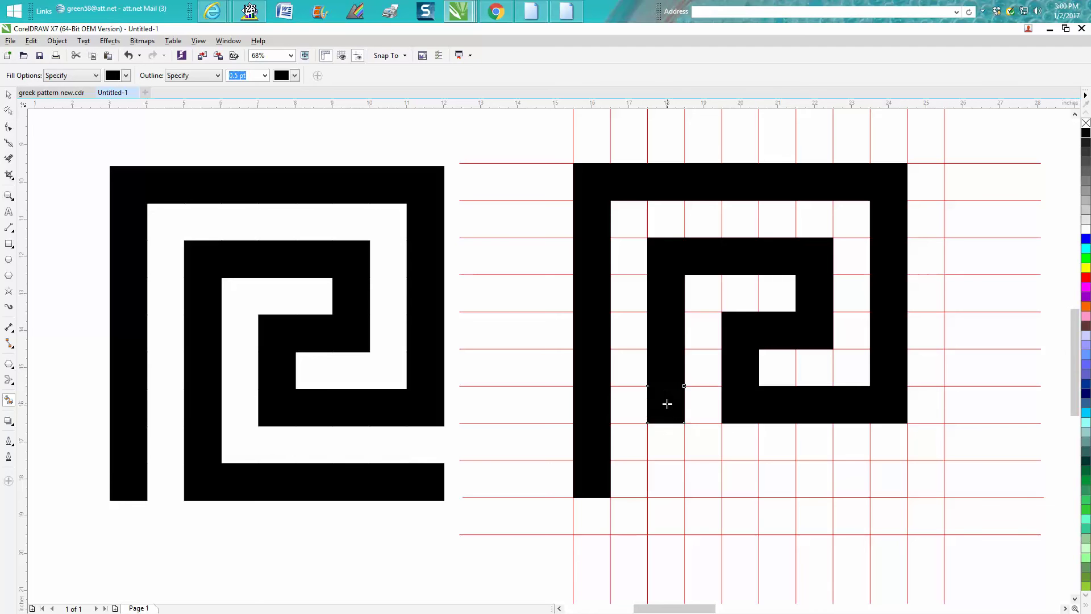
{"action": "left_click", "coordinate": [673, 442]}
Fill the bottom bar from the inner leg to the grid's right edge.
{"action": "left_click", "coordinate": [675, 472]}
{"action": "left_click", "coordinate": [709, 480]}
{"action": "left_click", "coordinate": [738, 482]}
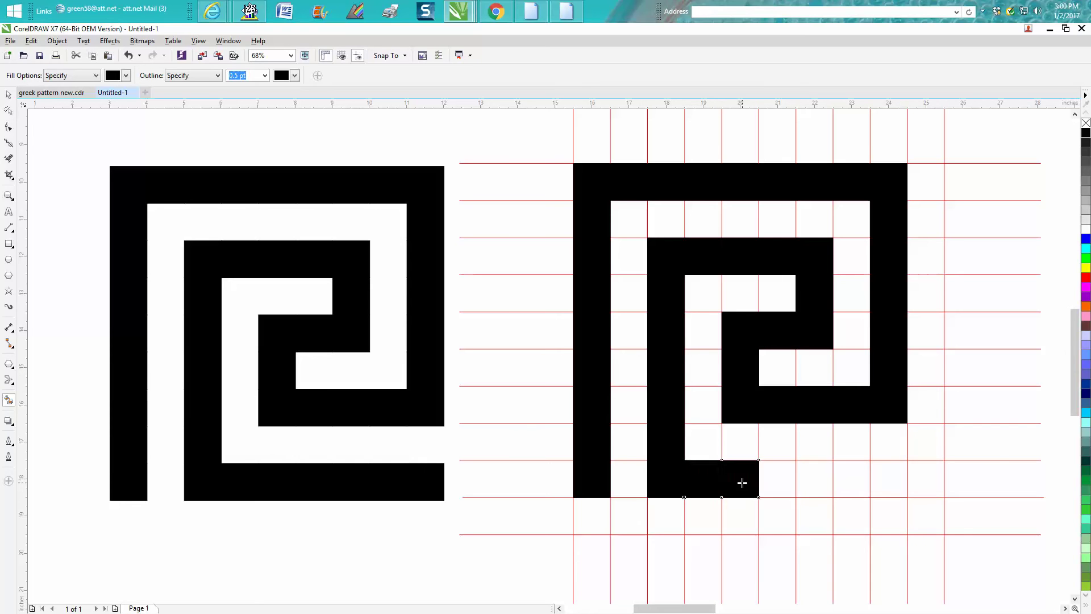
{"action": "left_click", "coordinate": [780, 482]}
{"action": "left_click", "coordinate": [820, 480]}
{"action": "left_click", "coordinate": [852, 479]}
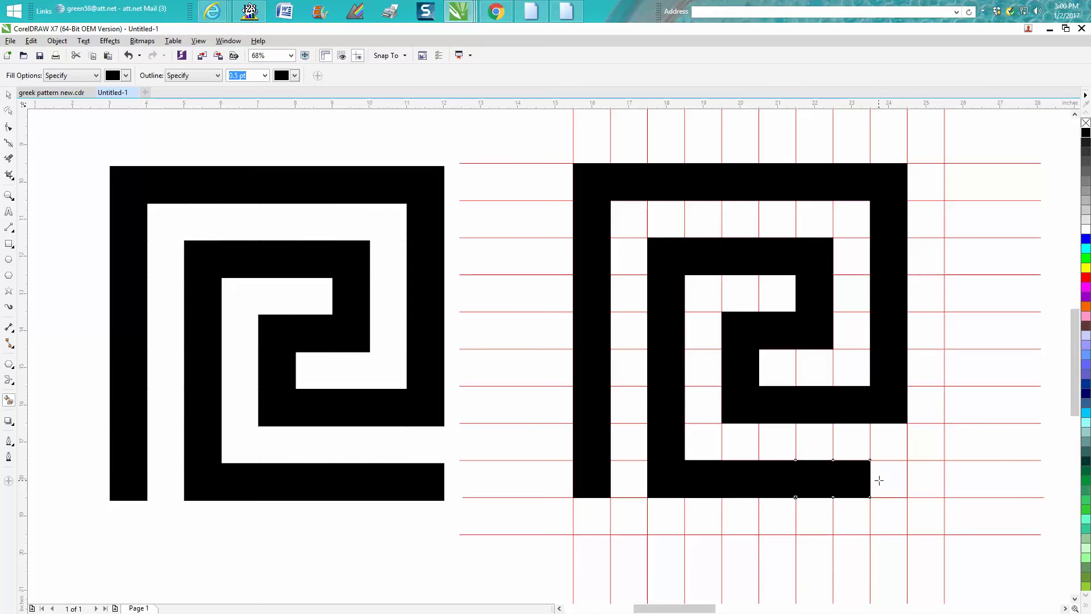
{"action": "left_click", "coordinate": [890, 478]}
{"action": "left_click", "coordinate": [926, 482]}
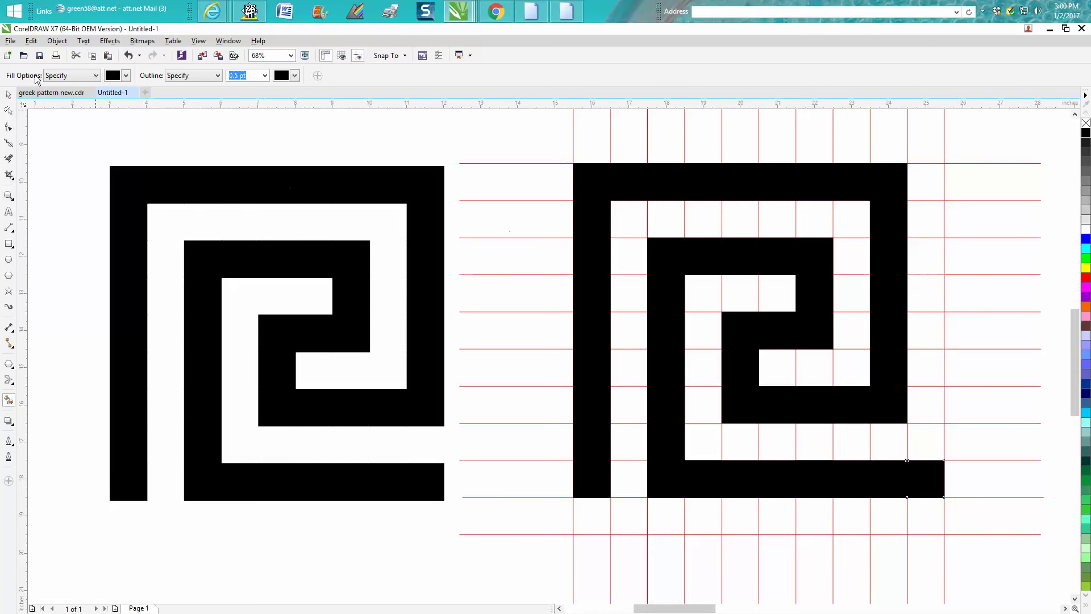
Shift the left vertical guideline one inch left and fill the foot cell beside the column.
{"action": "left_click", "coordinate": [7, 94]}
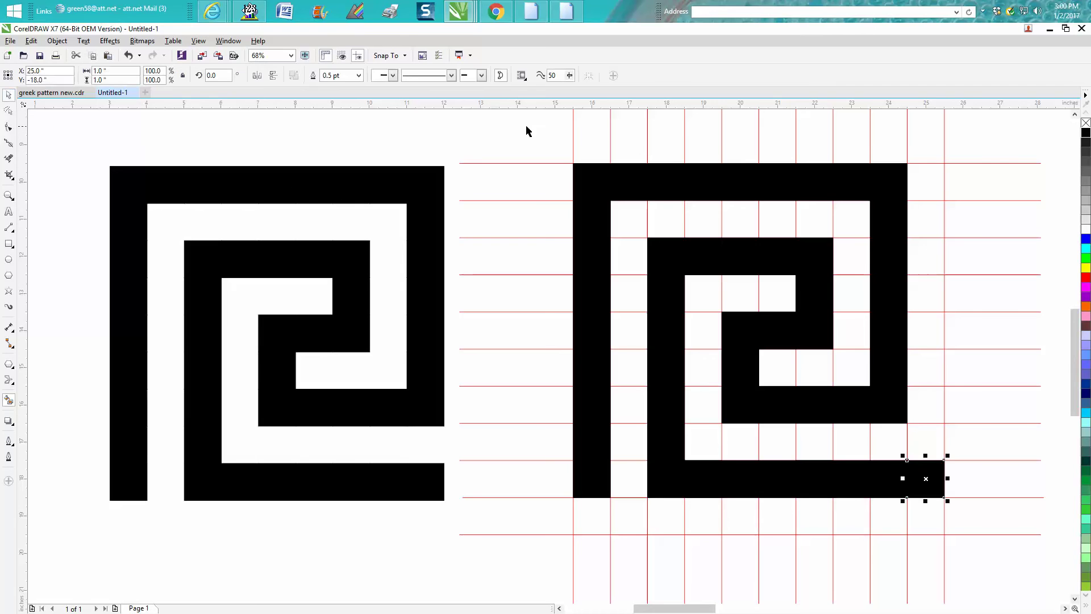
{"action": "left_click", "coordinate": [573, 139]}
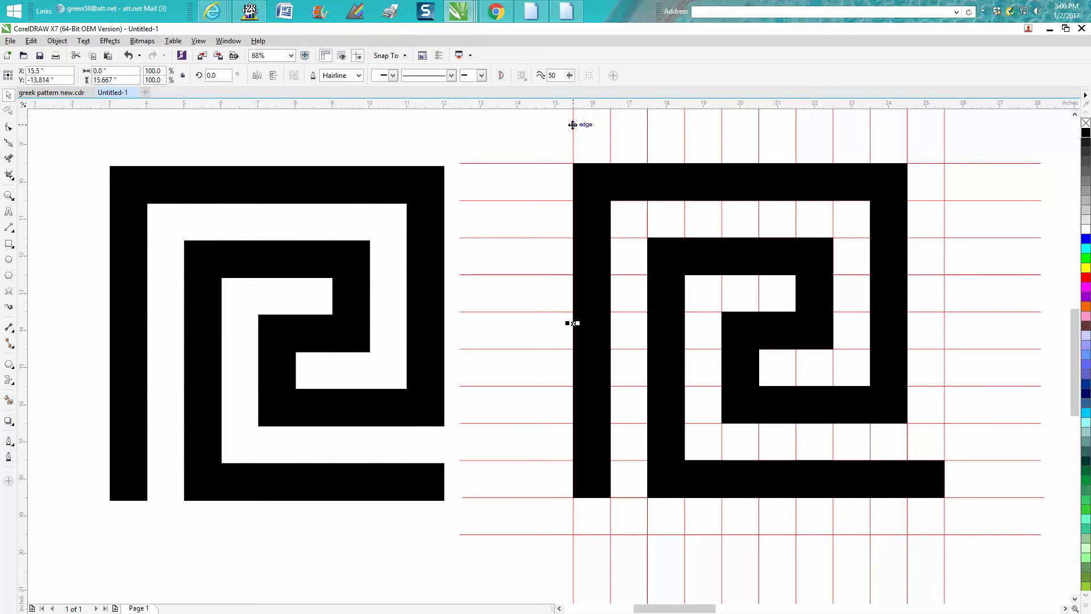
{"action": "key", "text": "Left"}
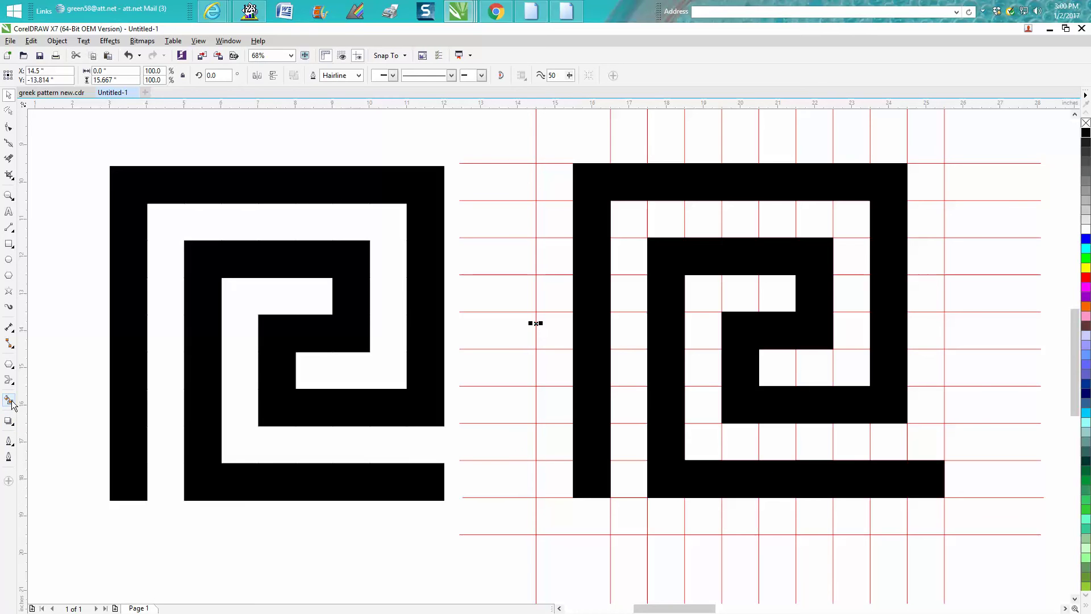
{"action": "left_click", "coordinate": [555, 479]}
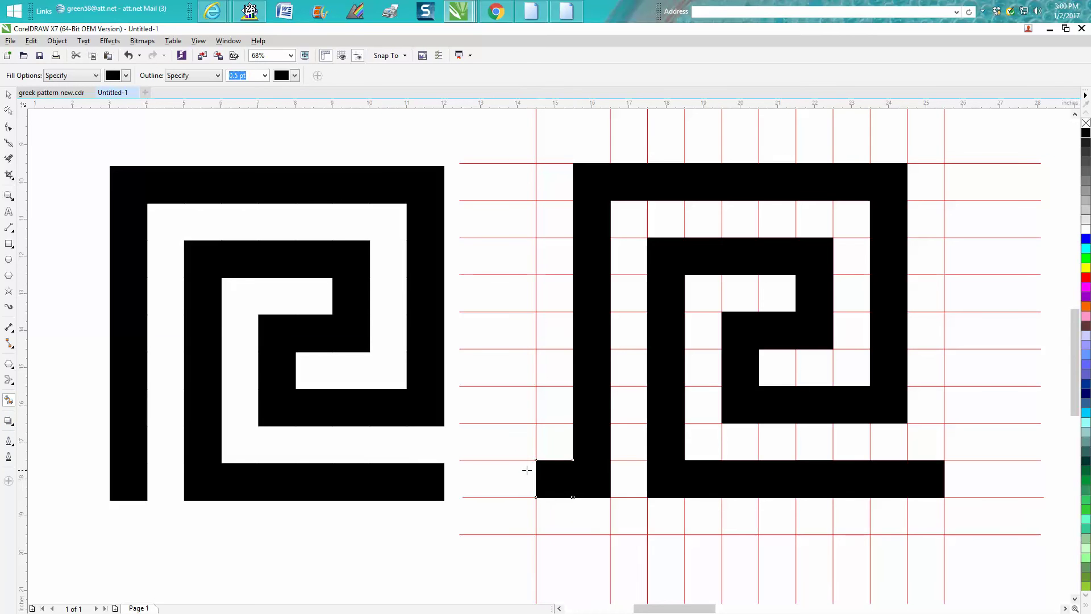
{"action": "scroll", "coordinate": [529, 465], "scroll_direction": "down", "scroll_amount": 4}
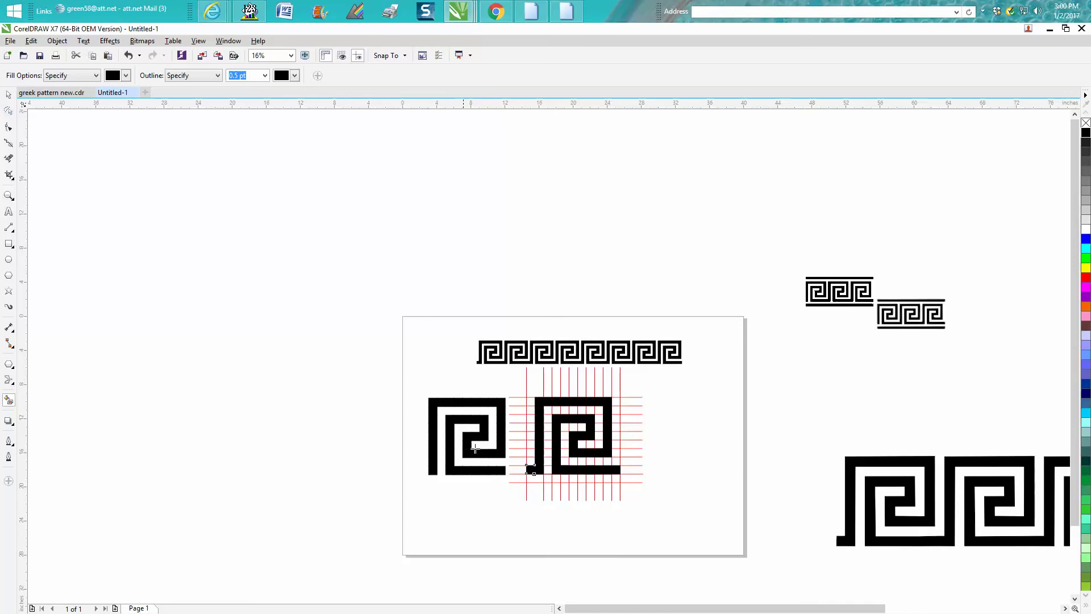
Move the left reference motif up and left, and delete the stray small black square.
{"action": "left_click", "coordinate": [8, 94]}
{"action": "left_click", "coordinate": [426, 423]}
{"action": "left_click", "coordinate": [457, 423]}
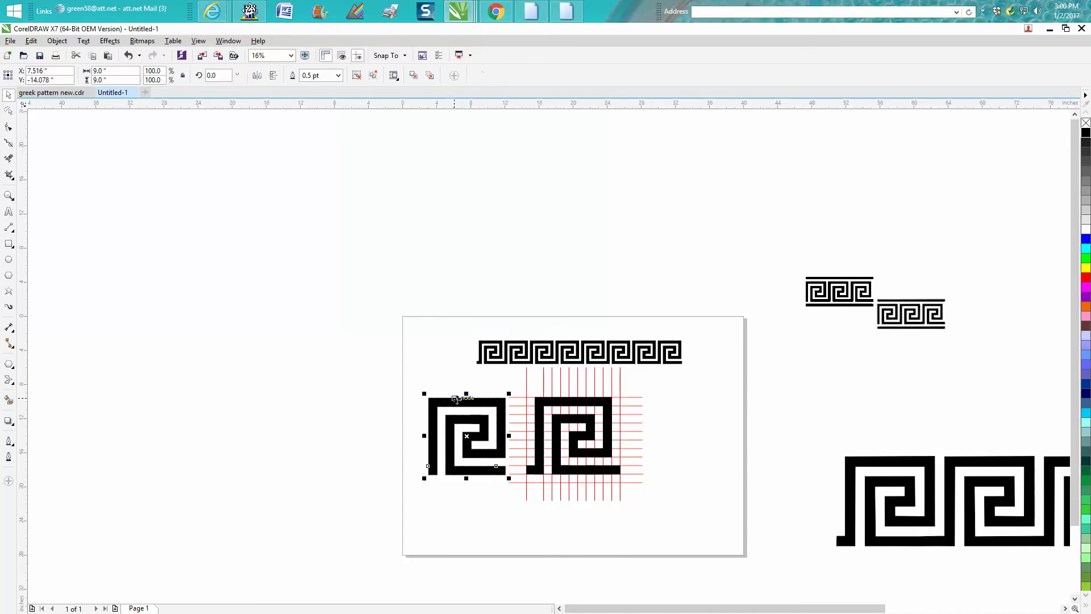
{"action": "left_click_drag", "start_coordinate": [469, 439], "coordinate": [357, 332]}
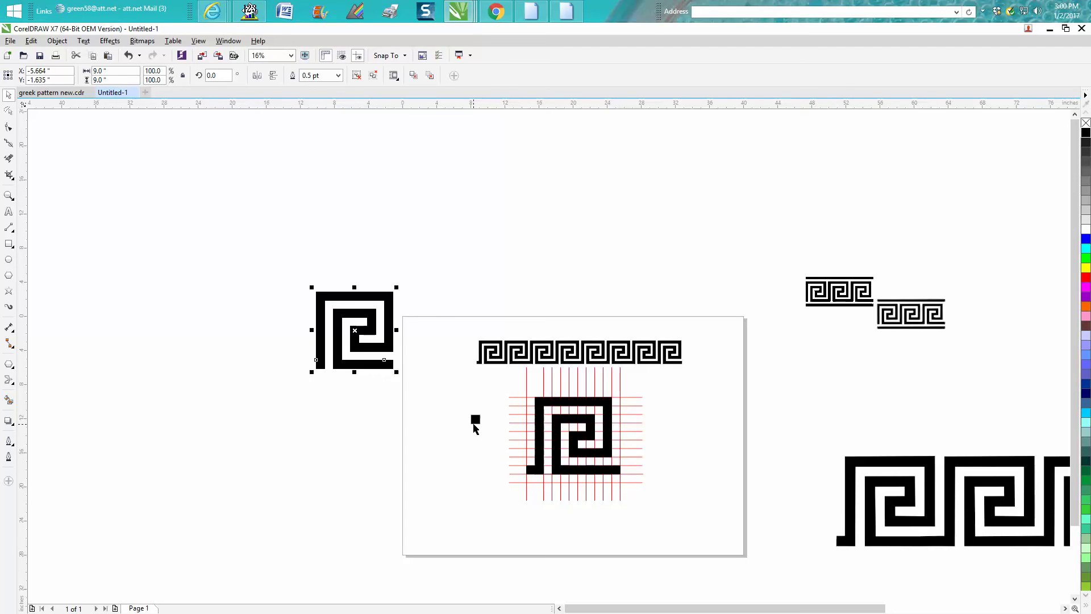
{"action": "left_click", "coordinate": [475, 420]}
{"action": "key", "text": "Delete"}
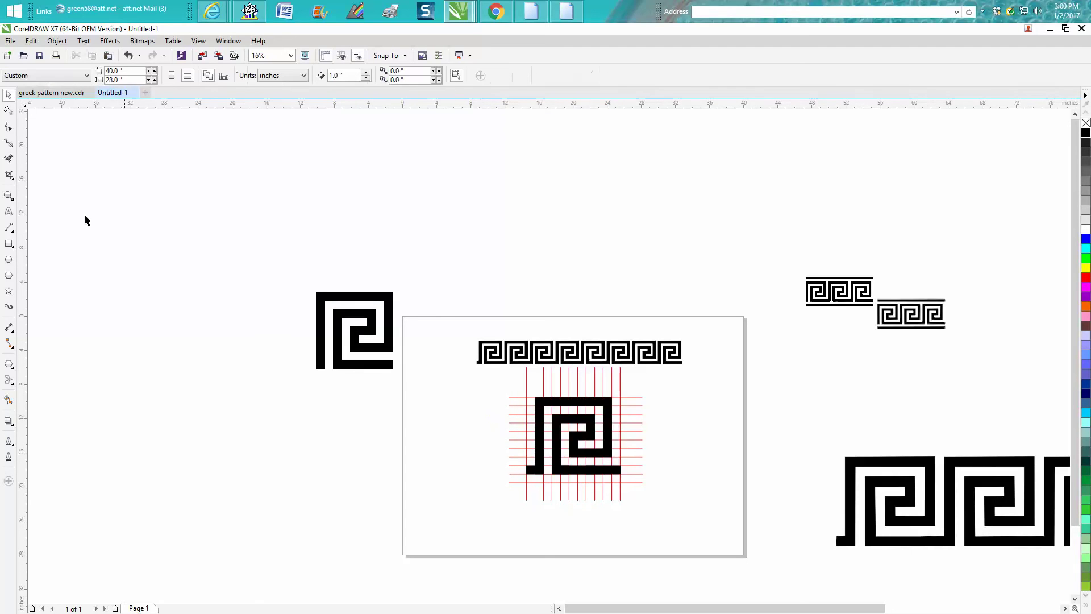
Select the whole filled spiral and drag it right, off the grid.
{"action": "left_click", "coordinate": [8, 195]}
{"action": "left_click_drag", "start_coordinate": [501, 374], "coordinate": [694, 513]}
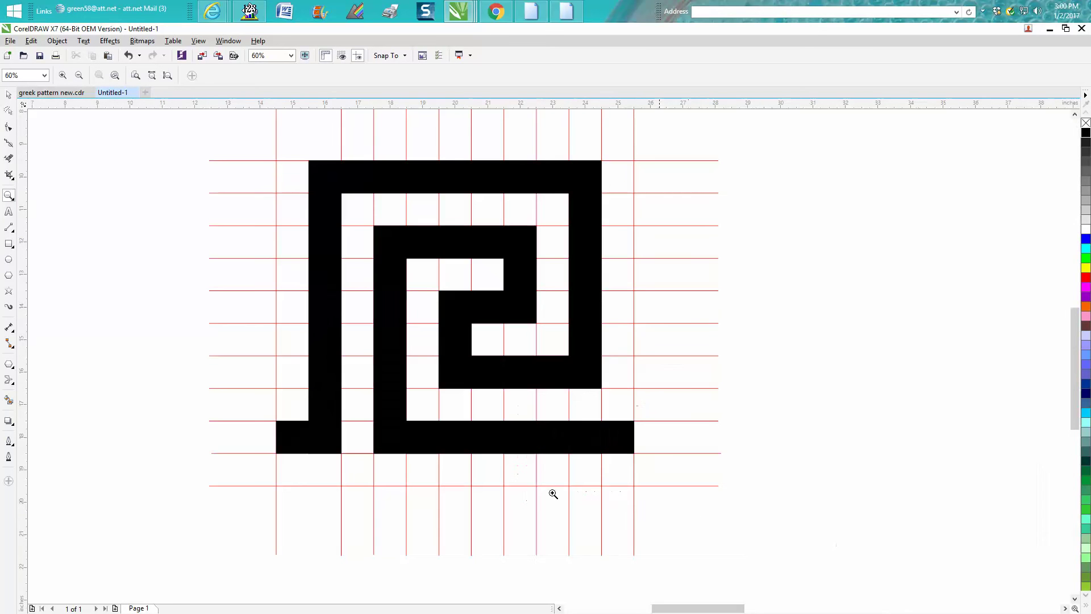
{"action": "left_click", "coordinate": [9, 94]}
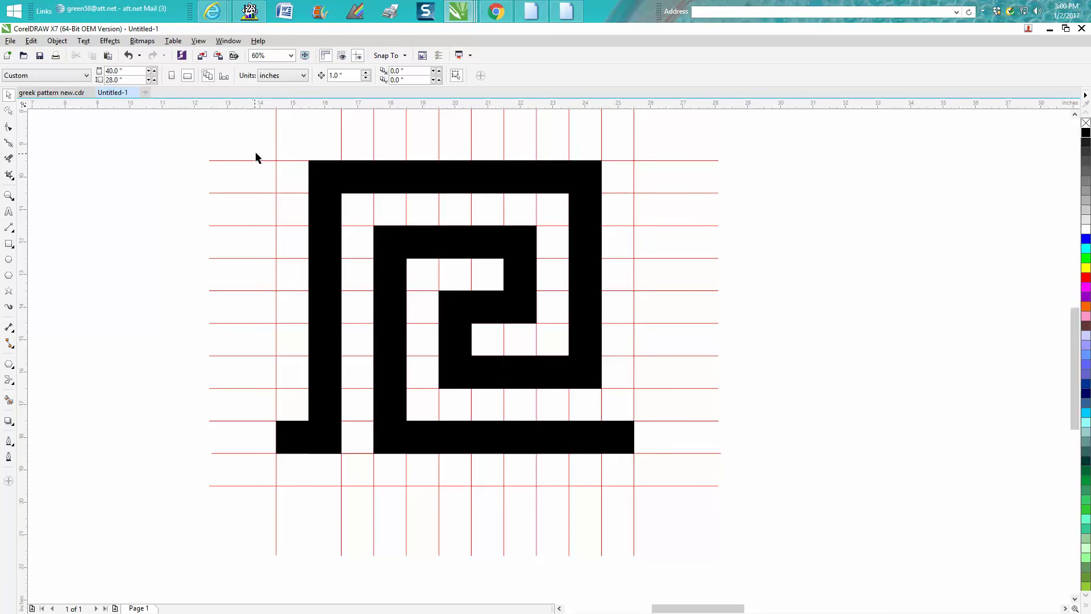
{"action": "left_click_drag", "start_coordinate": [257, 151], "coordinate": [642, 471]}
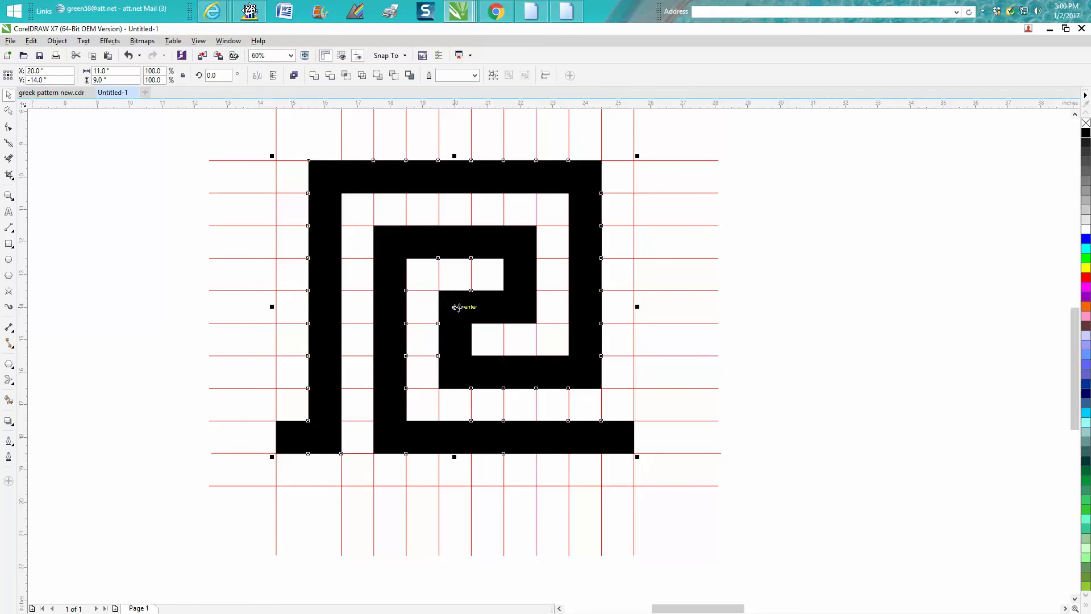
{"action": "left_click_drag", "start_coordinate": [458, 307], "coordinate": [912, 310]}
{"action": "scroll", "coordinate": [867, 500], "scroll_direction": "down", "scroll_amount": 2}
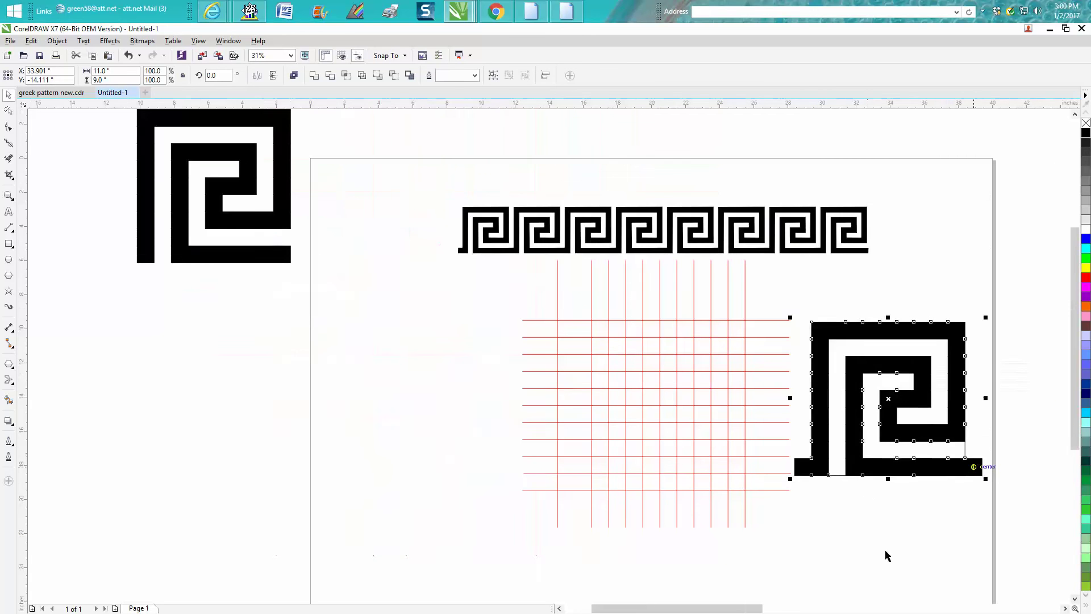
Delete the red grid lines and select the whole spiral tile.
{"action": "left_click", "coordinate": [926, 520]}
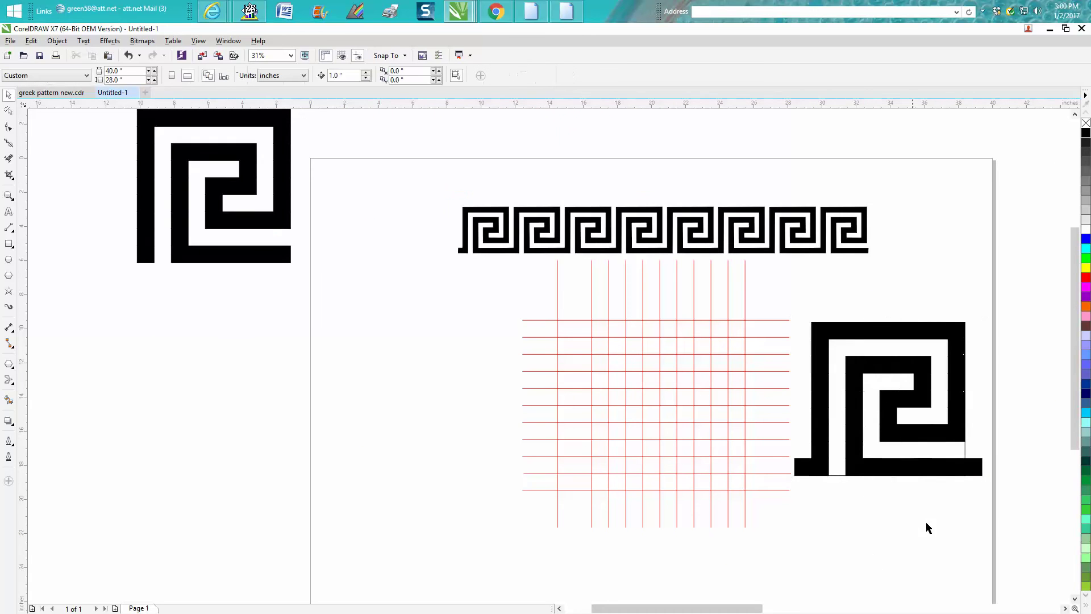
{"action": "left_click", "coordinate": [966, 450]}
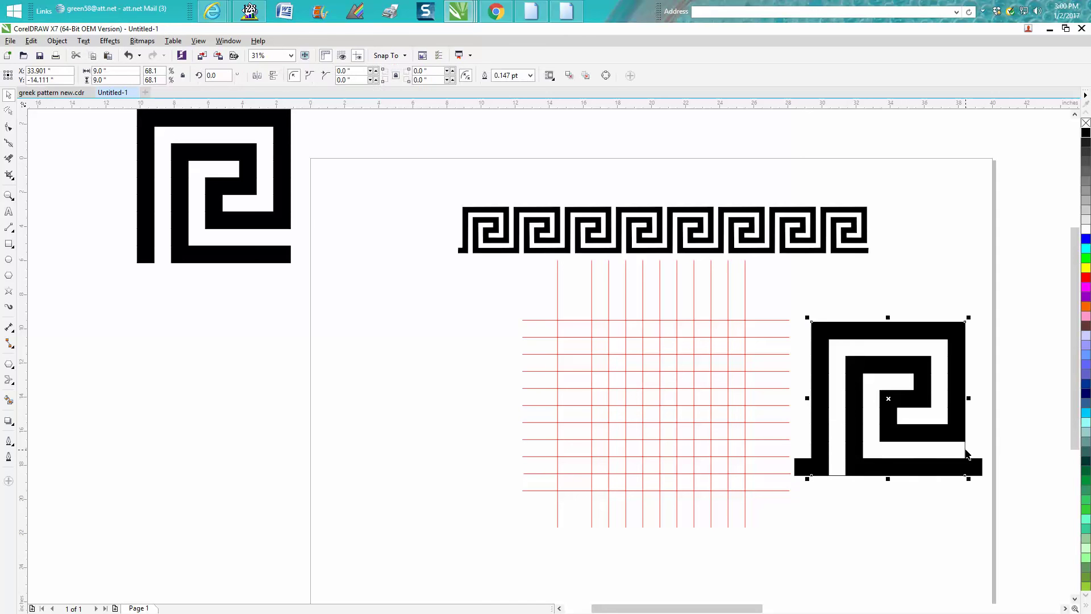
{"action": "left_click", "coordinate": [967, 453]}
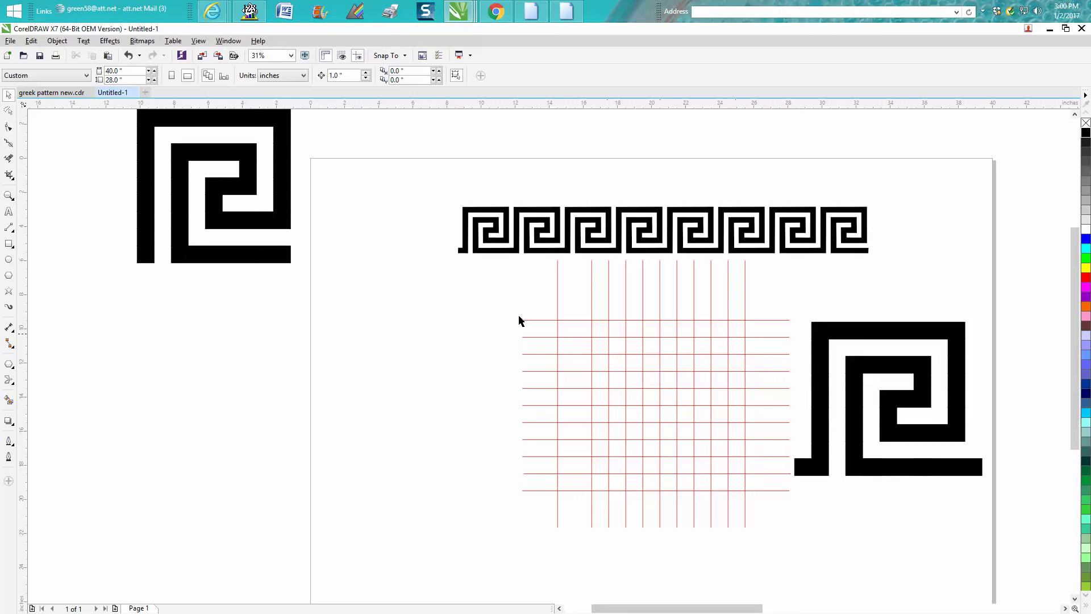
{"action": "left_click_drag", "start_coordinate": [511, 256], "coordinate": [802, 533]}
{"action": "key", "text": "Delete"}
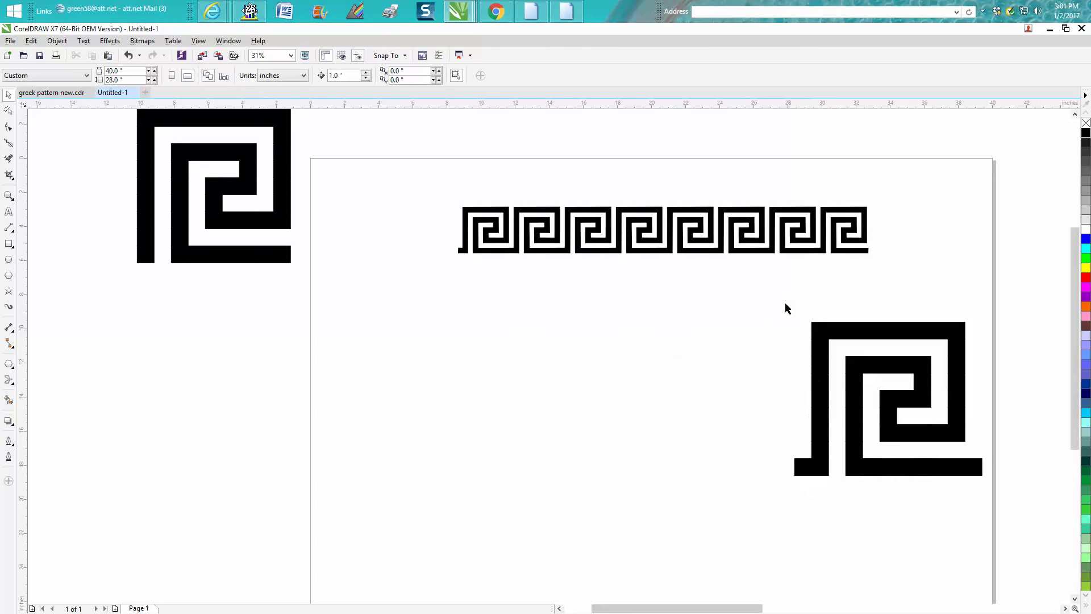
{"action": "left_click_drag", "start_coordinate": [786, 307], "coordinate": [1007, 512]}
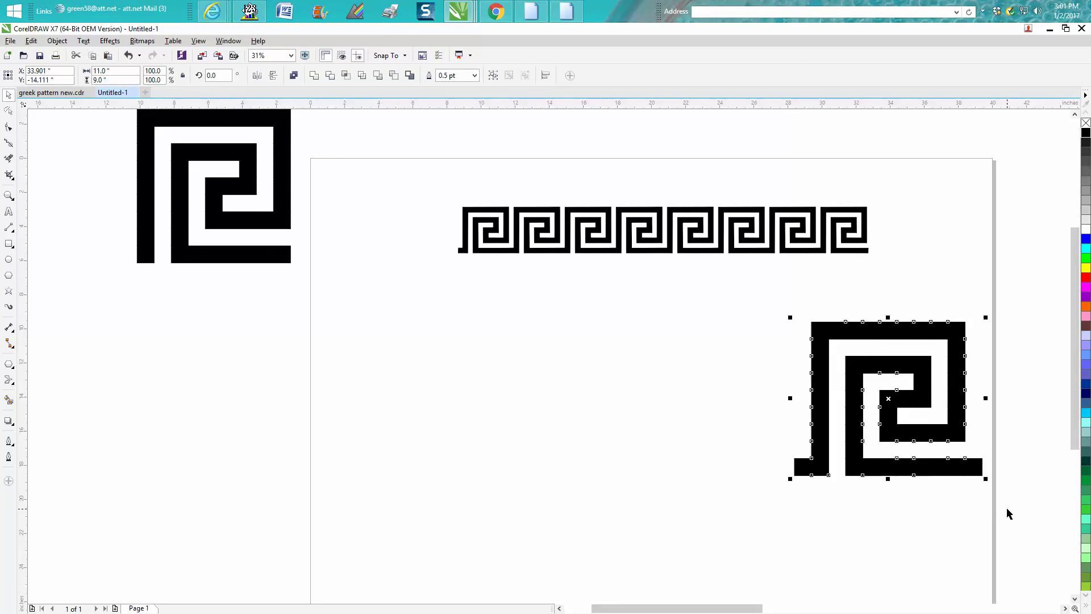
Center the spiral on the page with P and set the nudge distance to 11 inches.
{"action": "left_click", "coordinate": [129, 55]}
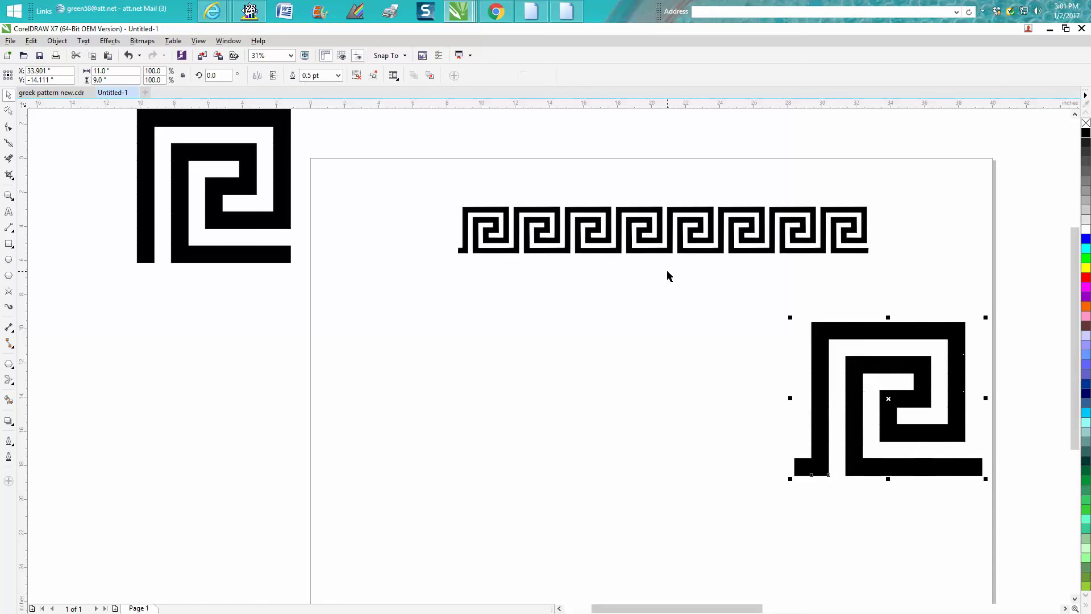
{"action": "key", "text": "p"}
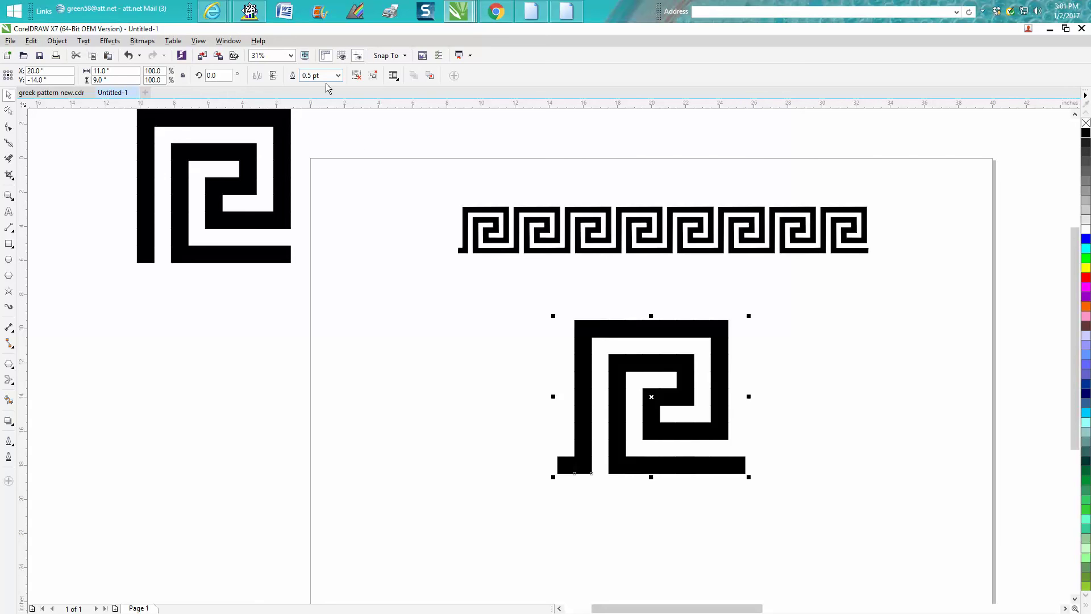
{"action": "left_click", "coordinate": [321, 131]}
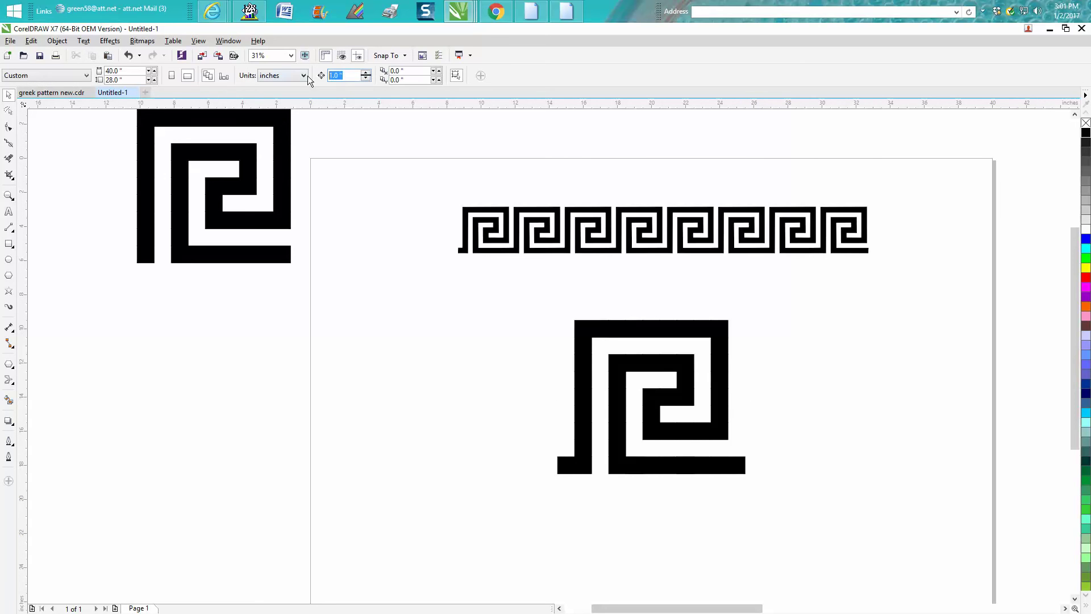
{"action": "type", "text": "11"}
{"action": "key", "text": "Return"}
Duplicate the lower spiral four times, each copy 11 inches further left.
{"action": "left_click_drag", "start_coordinate": [512, 290], "coordinate": [766, 517]}
{"action": "left_click", "coordinate": [575, 352]}
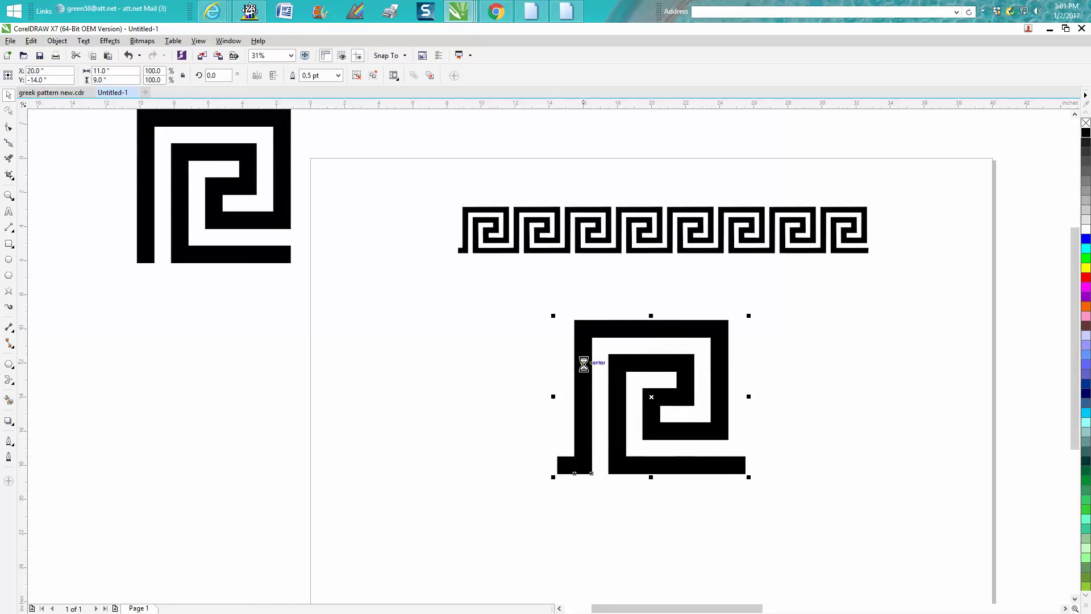
{"action": "key", "text": "KP_Add"}
{"action": "key", "text": "Left"}
{"action": "key", "text": "KP_Add"}
{"action": "key", "text": "Left"}
{"action": "key", "text": "KP_Add"}
{"action": "key", "text": "Left"}
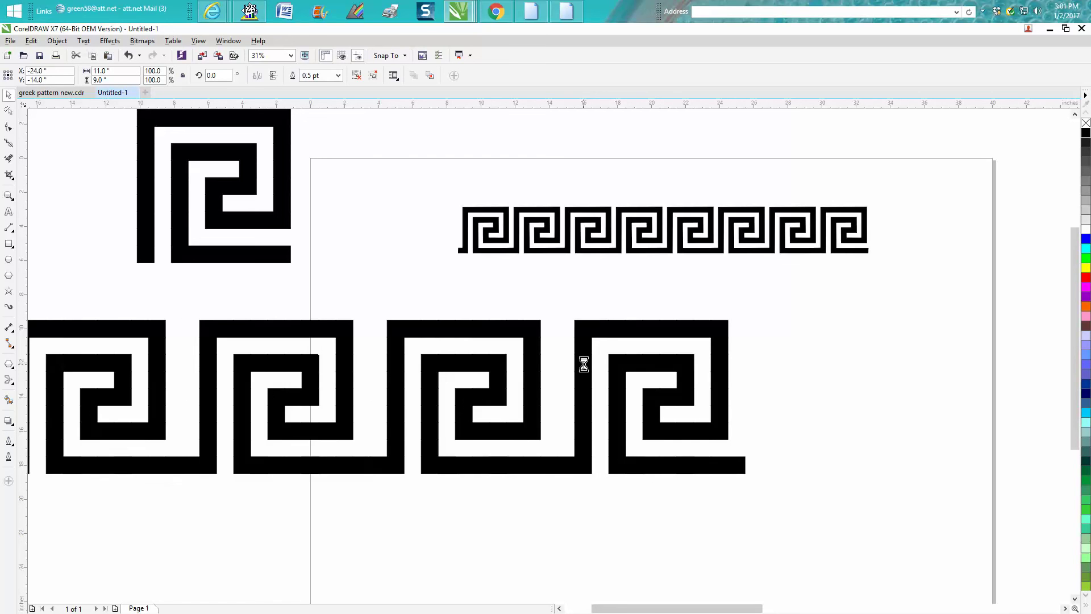
{"action": "key", "text": "KP_Add"}
{"action": "key", "text": "Left"}
{"action": "scroll", "coordinate": [801, 442], "scroll_direction": "down", "scroll_amount": 1}
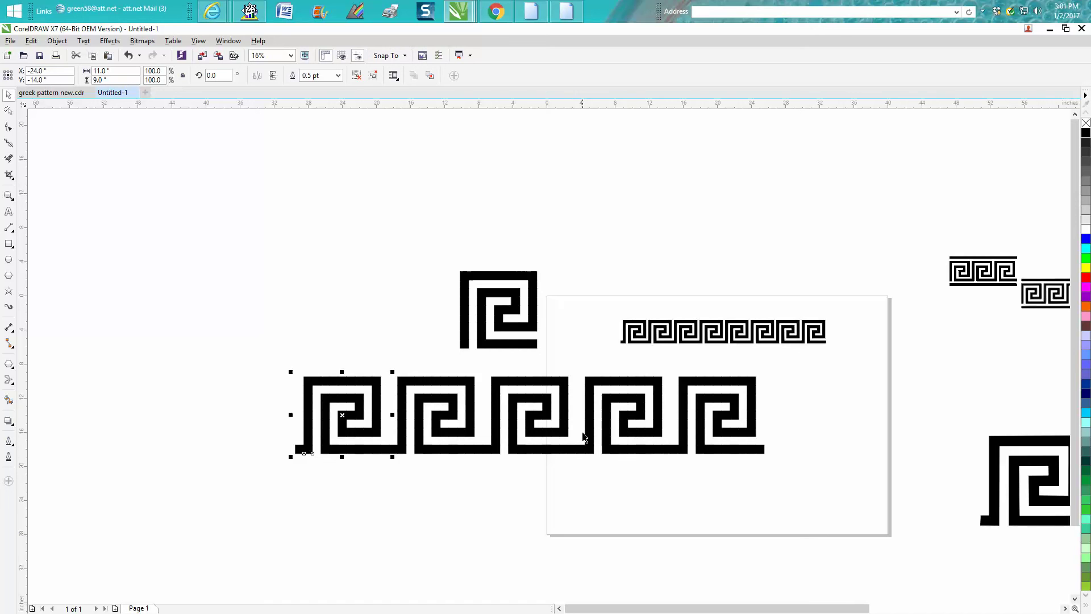
Undo the four duplicates so only one spiral tile remains.
{"action": "left_click", "coordinate": [129, 56]}
{"action": "left_click", "coordinate": [129, 56]}
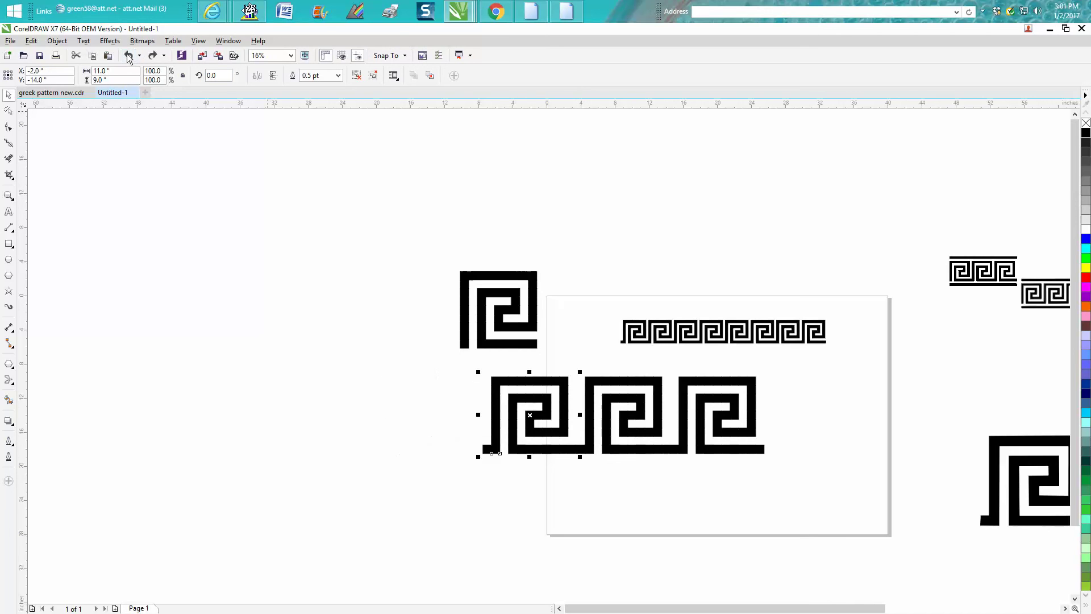
{"action": "left_click", "coordinate": [128, 55]}
{"action": "left_click", "coordinate": [128, 55]}
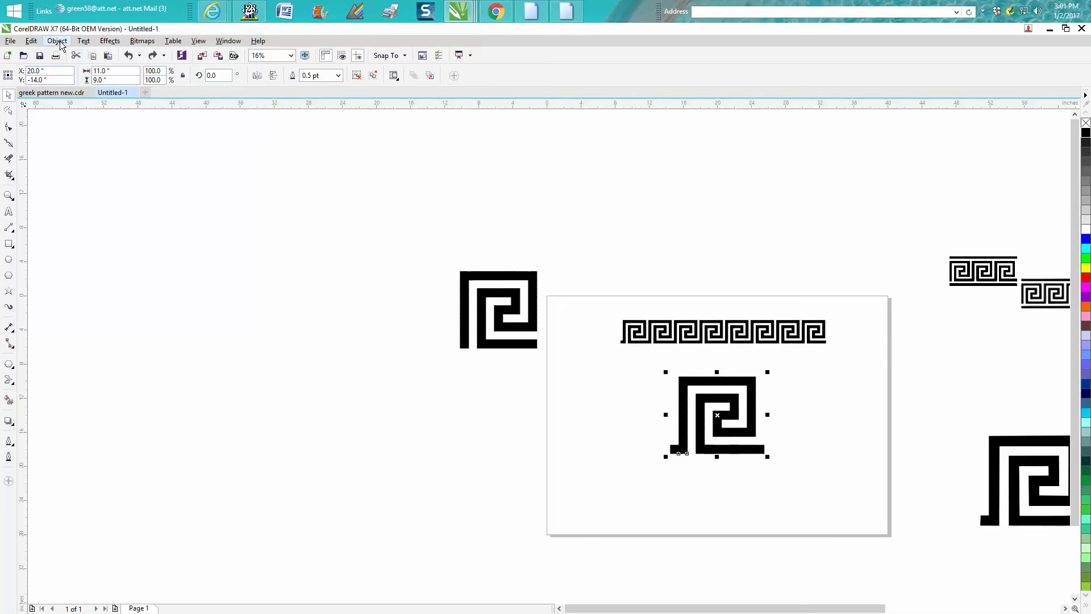
Ungroup the spiral and remove its small 1" lower-left corner square.
{"action": "key", "text": "alt+o"}
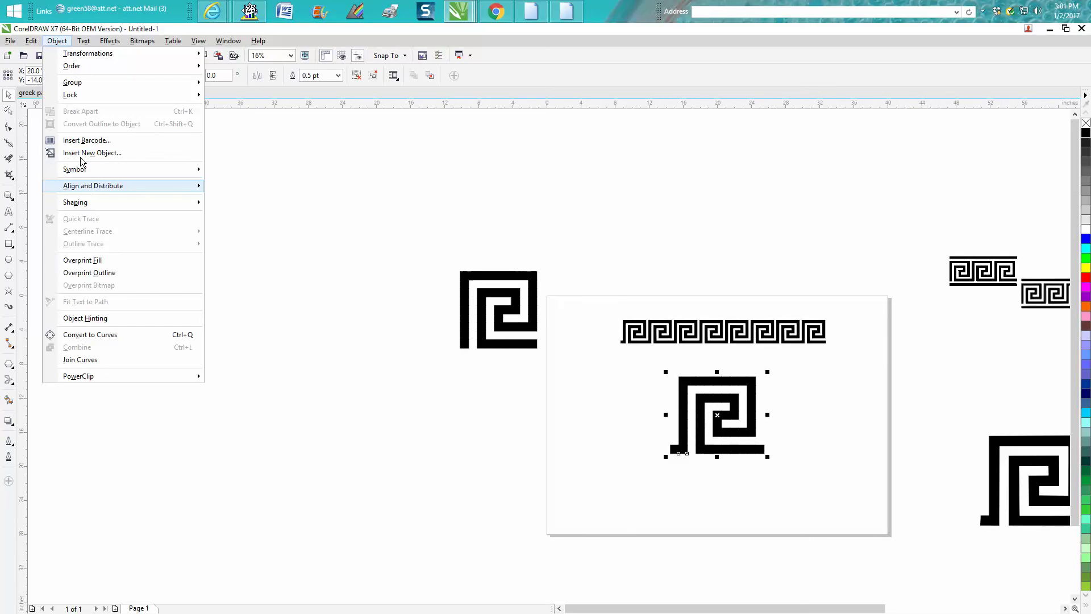
{"action": "mouse_move", "coordinate": [174, 84]}
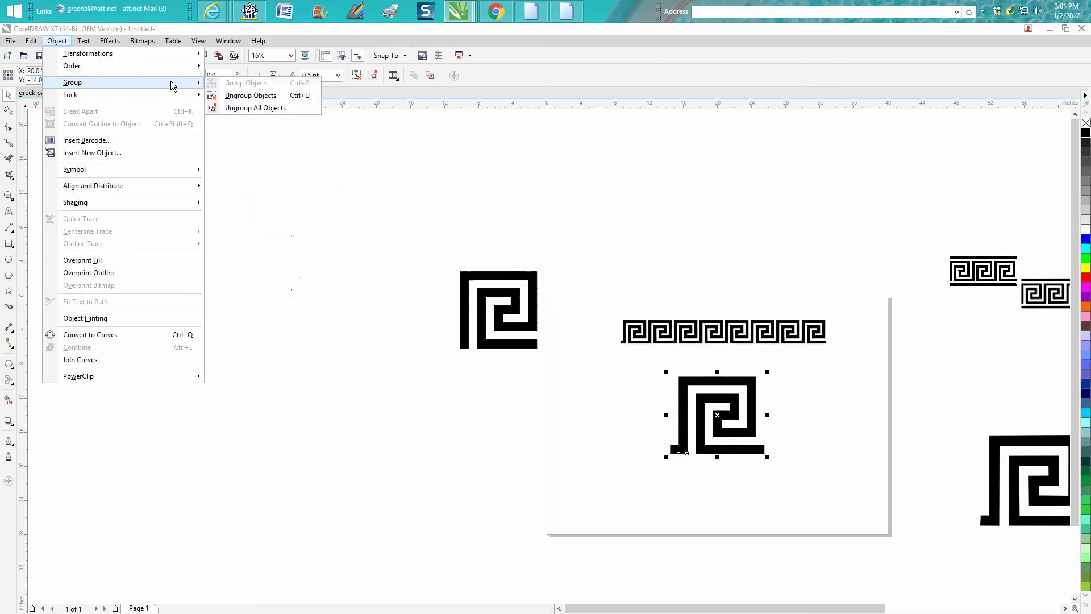
{"action": "left_click", "coordinate": [226, 99]}
{"action": "left_click", "coordinate": [614, 432]}
{"action": "left_click", "coordinate": [676, 452]}
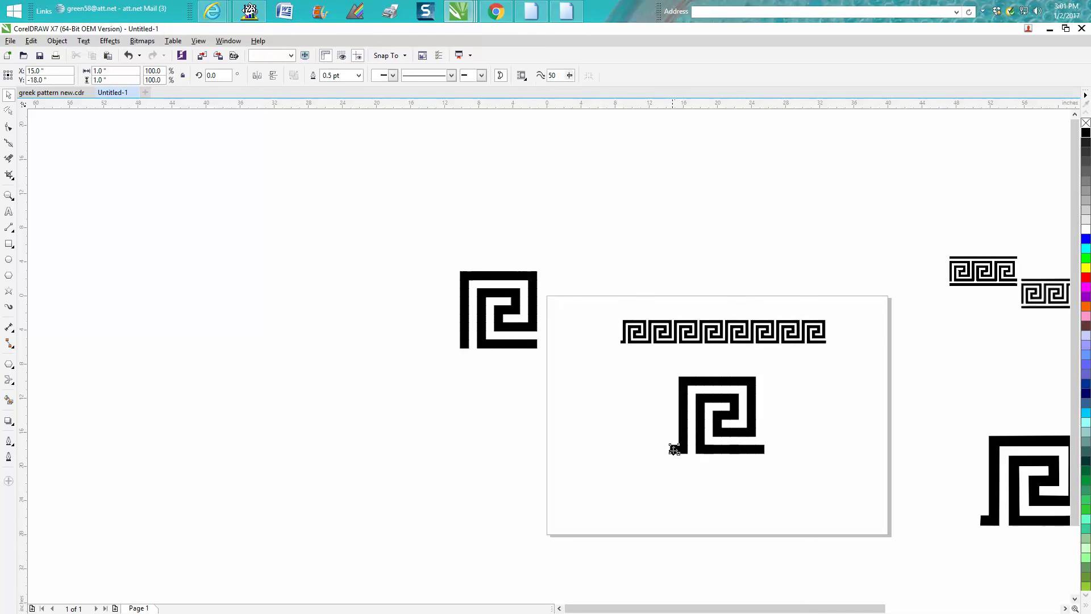
{"action": "left_click", "coordinate": [861, 407]}
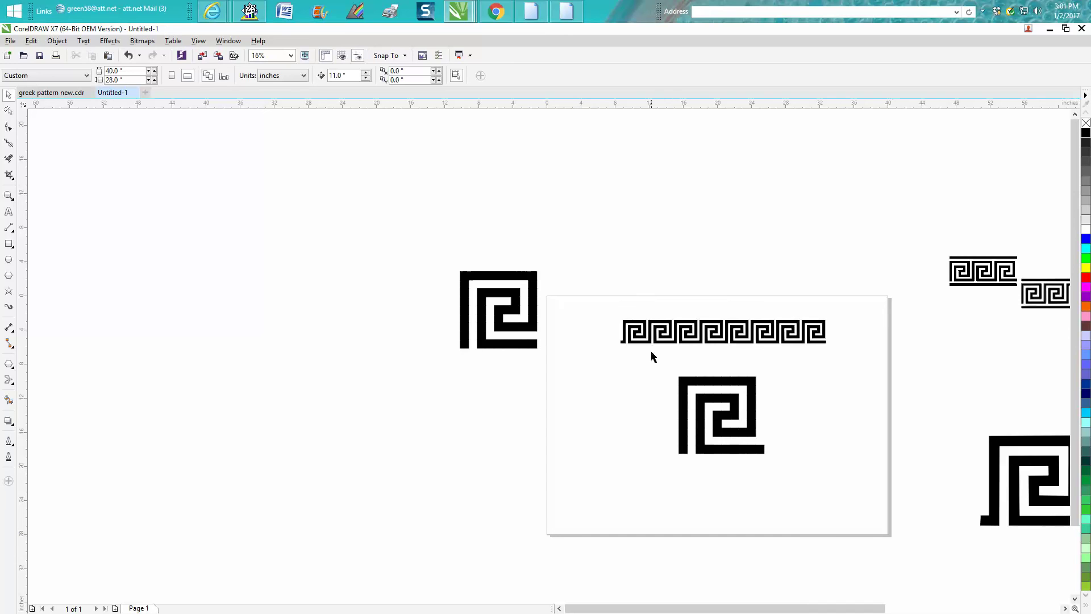
{"action": "left_click_drag", "start_coordinate": [656, 368], "coordinate": [846, 482]}
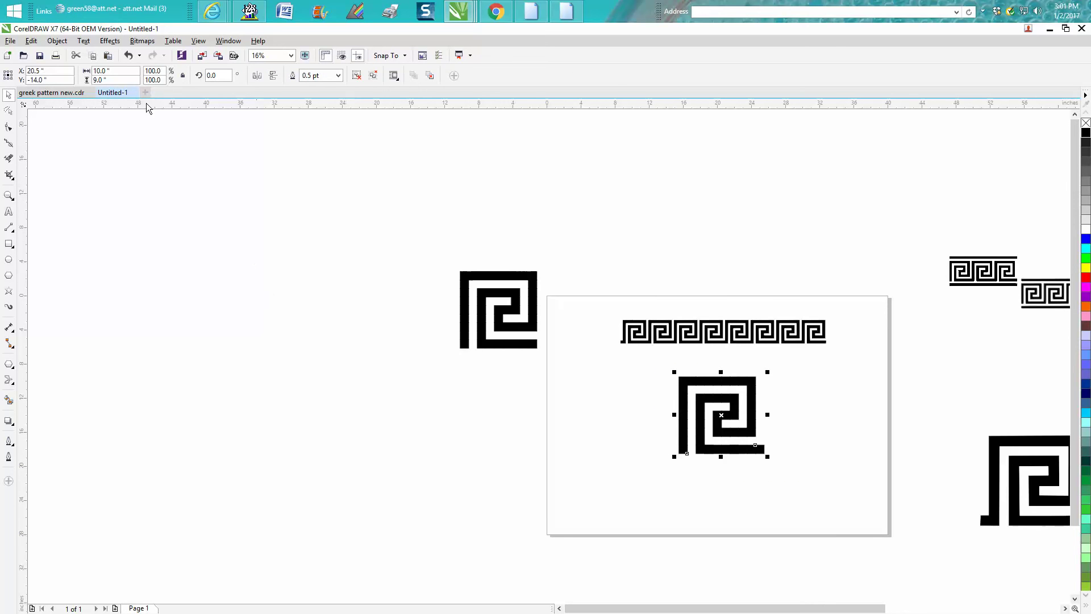
Set the nudge distance to 10 inches.
{"action": "left_click", "coordinate": [331, 139]}
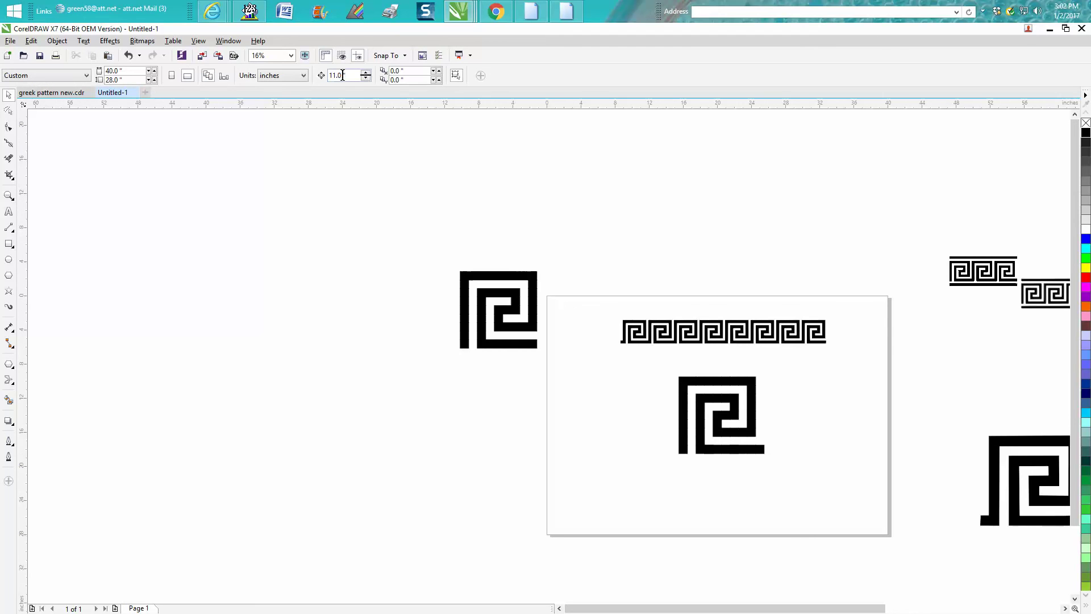
{"action": "type", "text": "10"}
{"action": "key", "text": "Return"}
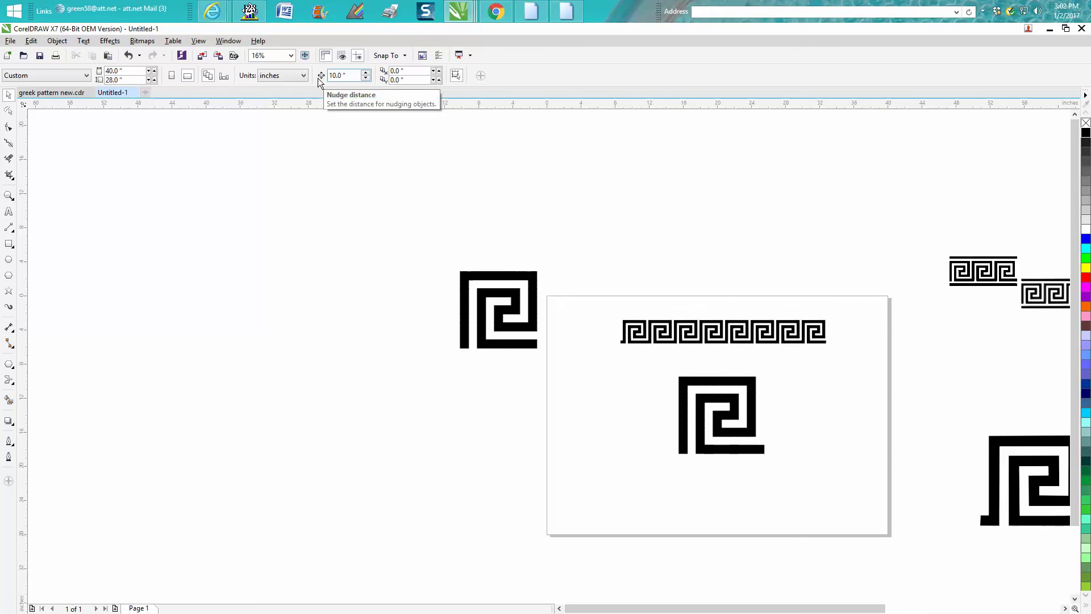
Duplicate the spiral tile 10 inches leftward into a continuous row of seven motifs.
{"action": "left_click", "coordinate": [682, 379]}
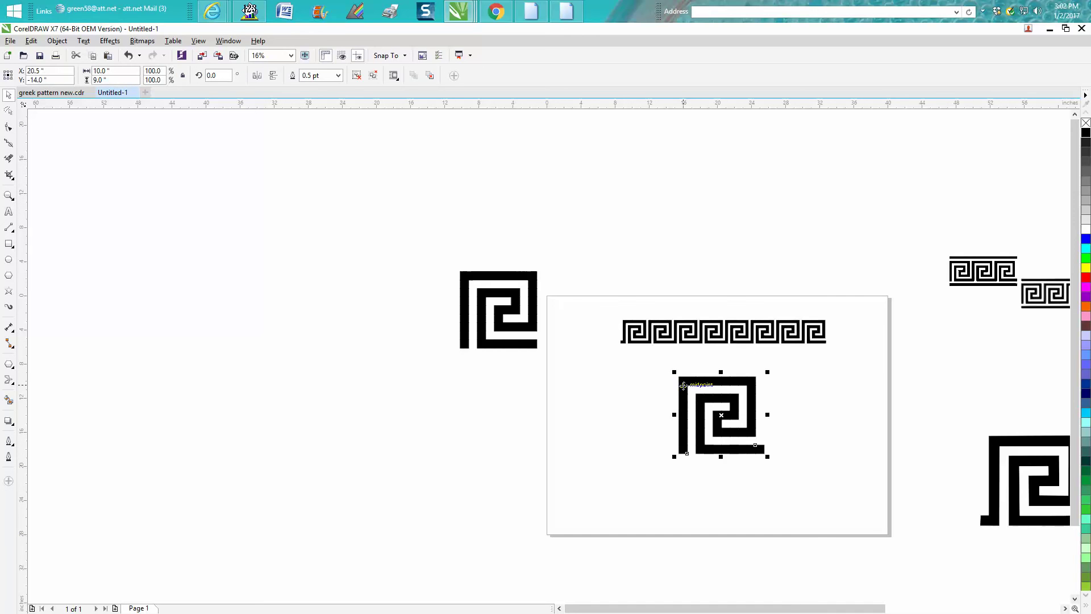
{"action": "key", "text": "ctrl+d"}
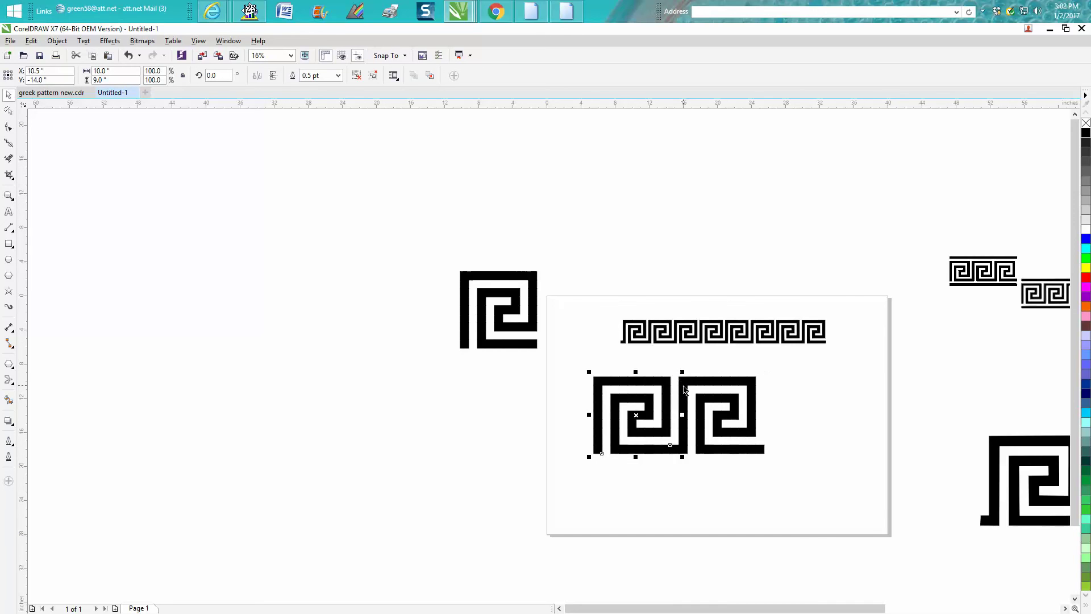
{"action": "key", "text": "ctrl+d"}
{"action": "key", "text": "ctrl+d"}
{"action": "key", "text": "ctrl+d"}
{"action": "key", "text": "ctrl+d"}
{"action": "key", "text": "ctrl+d"}
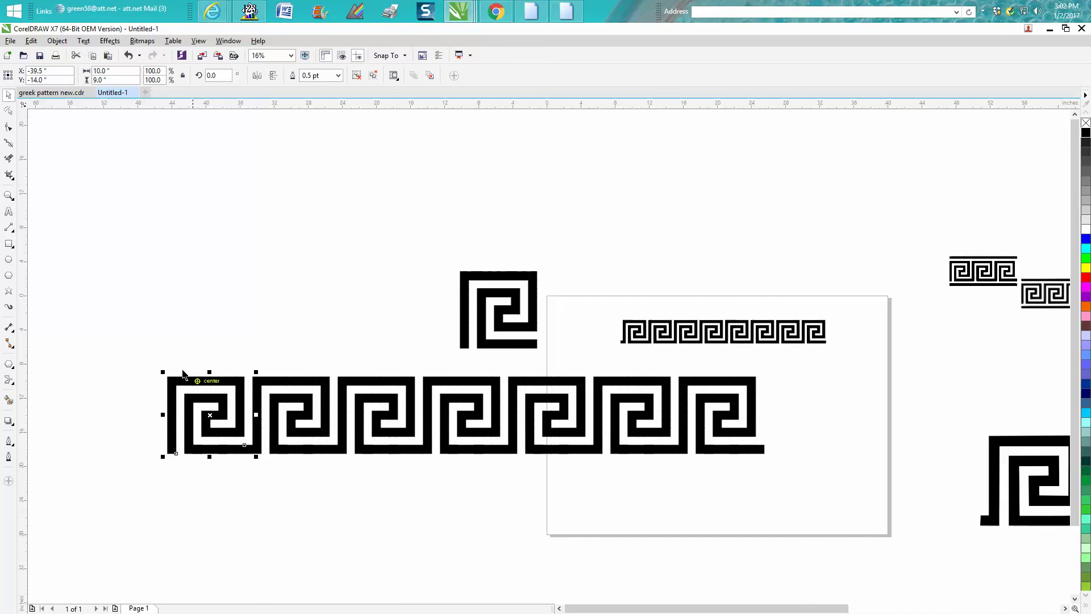
Scale the whole seven-motif border down to 7.778 by 1 inch.
{"action": "left_click_drag", "start_coordinate": [152, 353], "coordinate": [791, 492]}
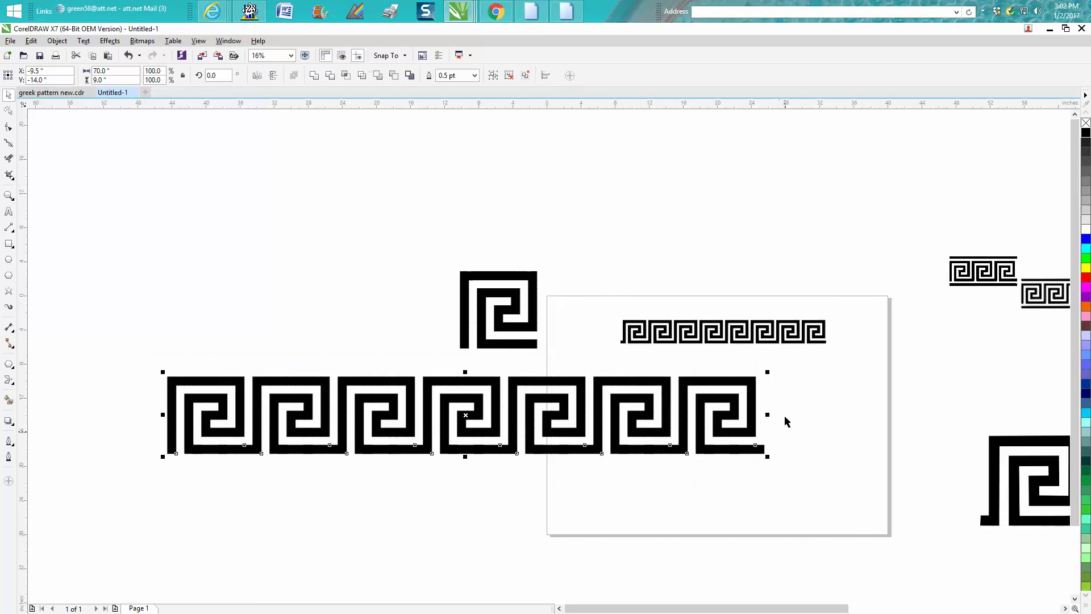
{"action": "left_click_drag", "start_coordinate": [768, 372], "coordinate": [237, 440]}
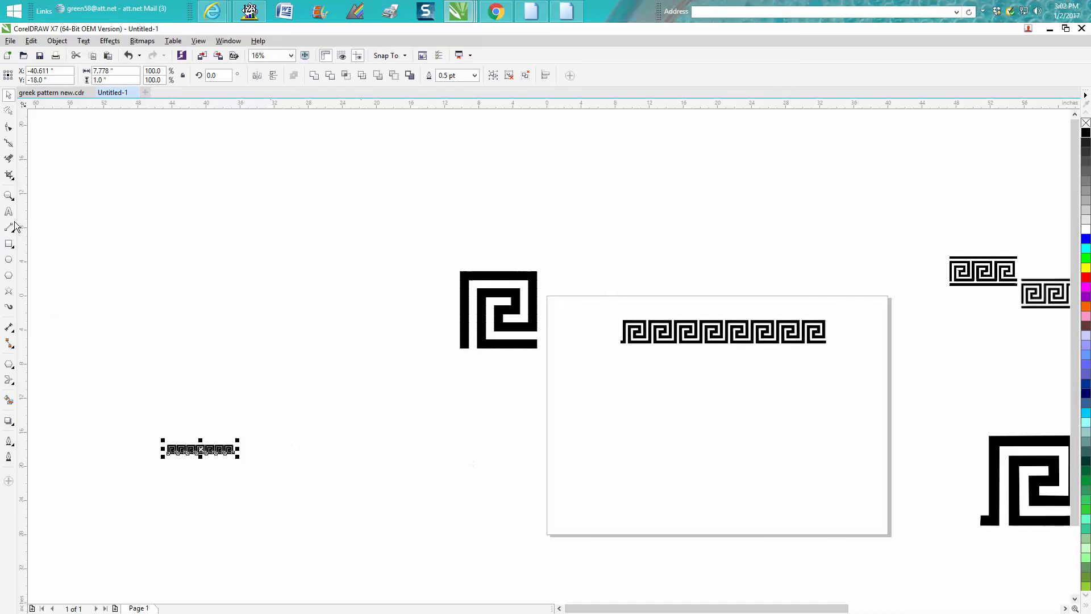
{"action": "left_click", "coordinate": [8, 195]}
{"action": "left_click_drag", "start_coordinate": [166, 416], "coordinate": [256, 475]}
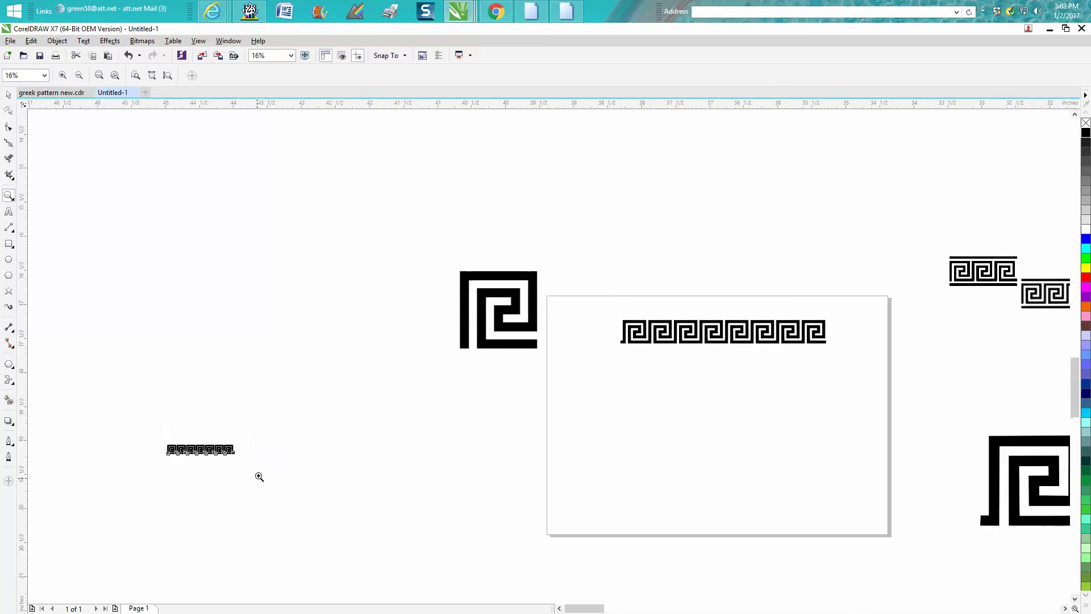